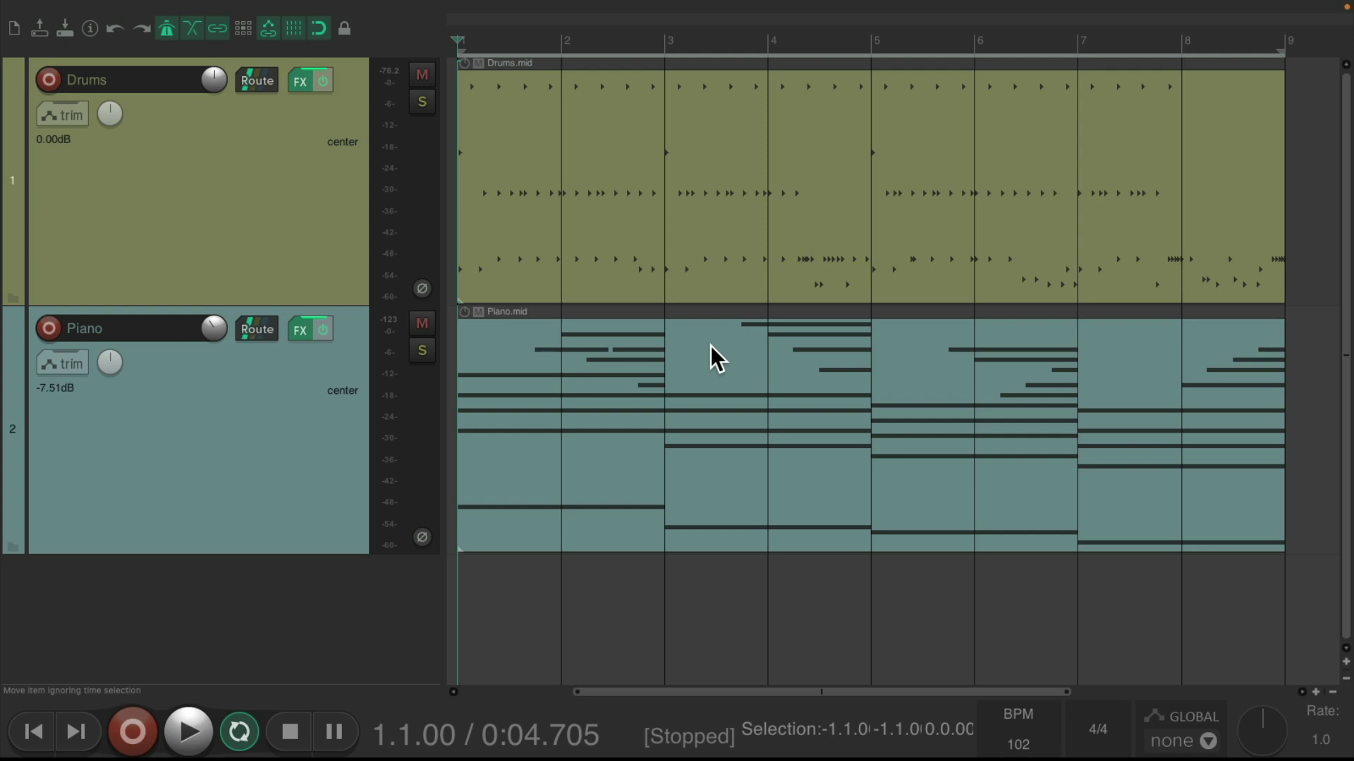
Play back the project and select the Drums.mid item.
key("space")
left_click(598, 141)
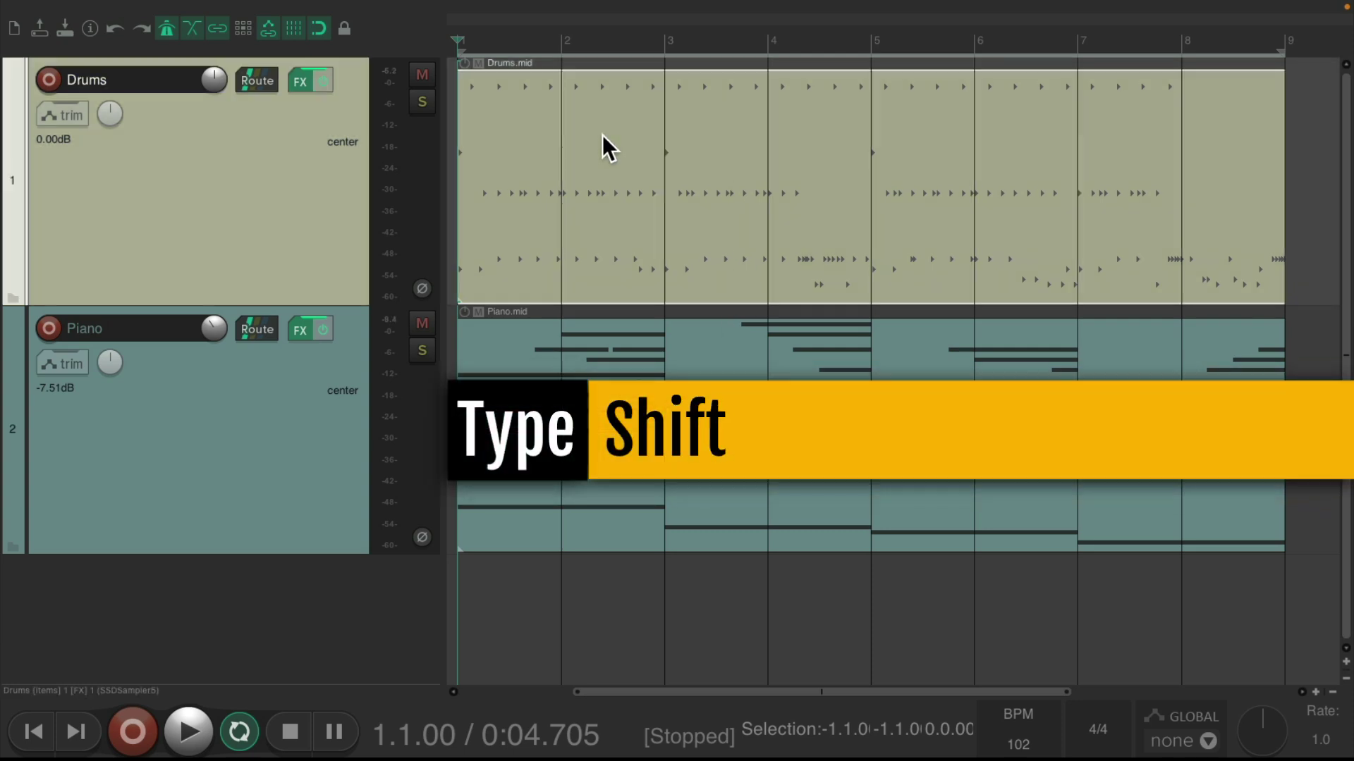
Add JS: MIDI Velocity Scaler/Compressor to the Drums.mid item, filtering the FX list by 'velocity'.
key("shift+e")
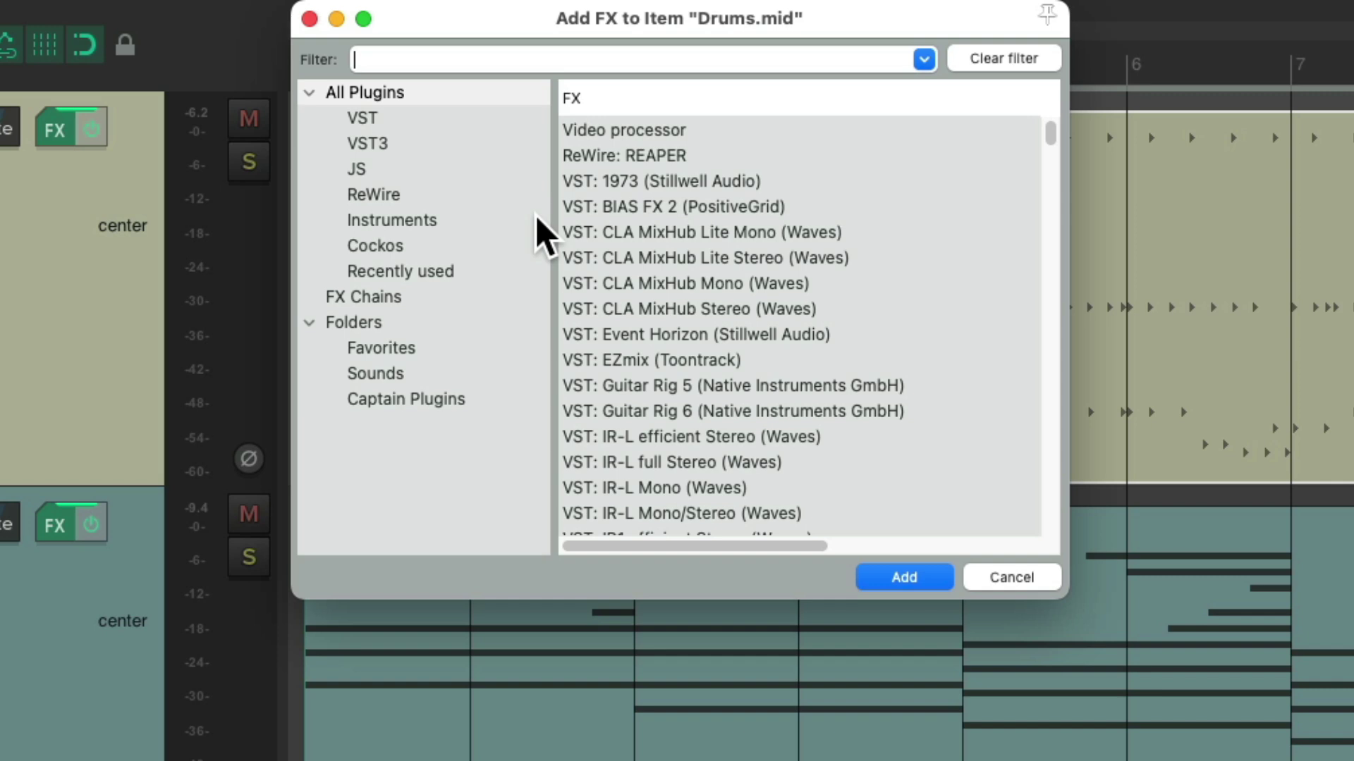
type("velocity")
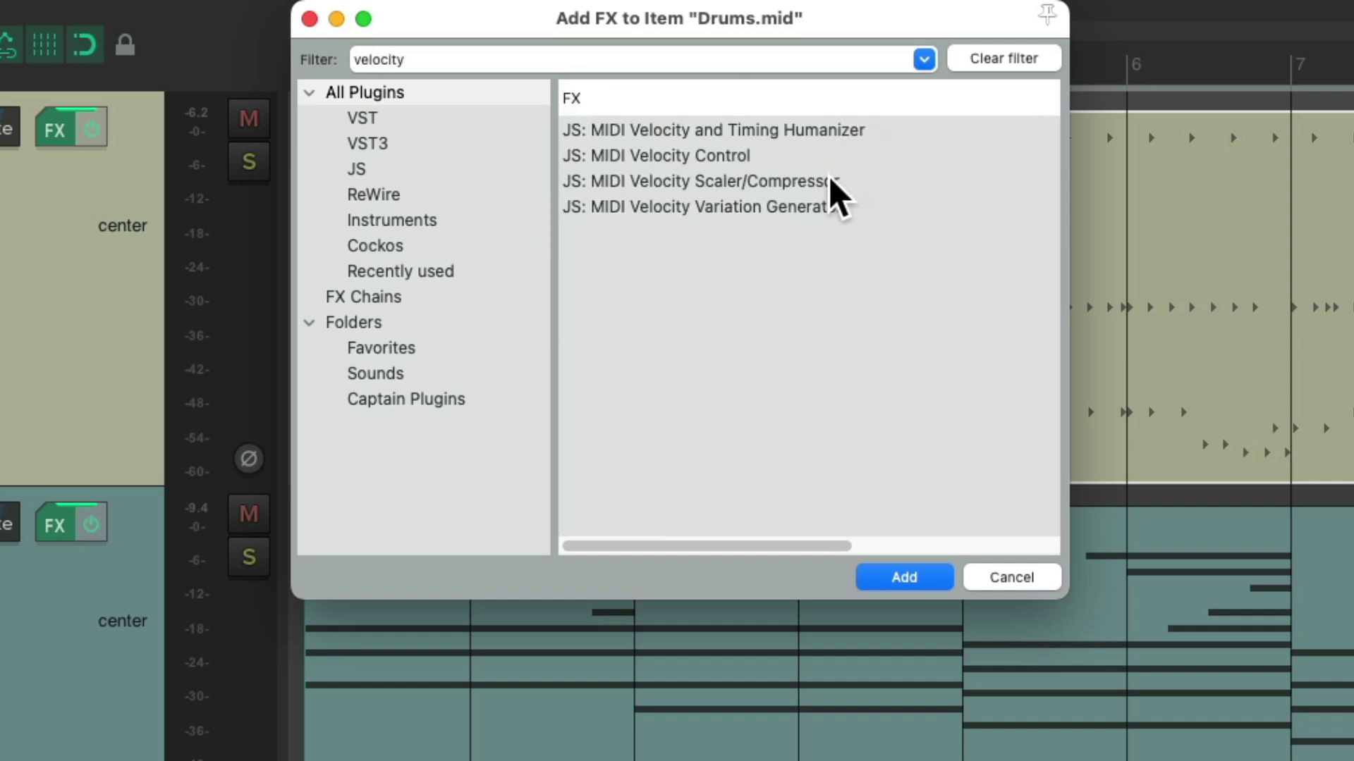
left_click(851, 182)
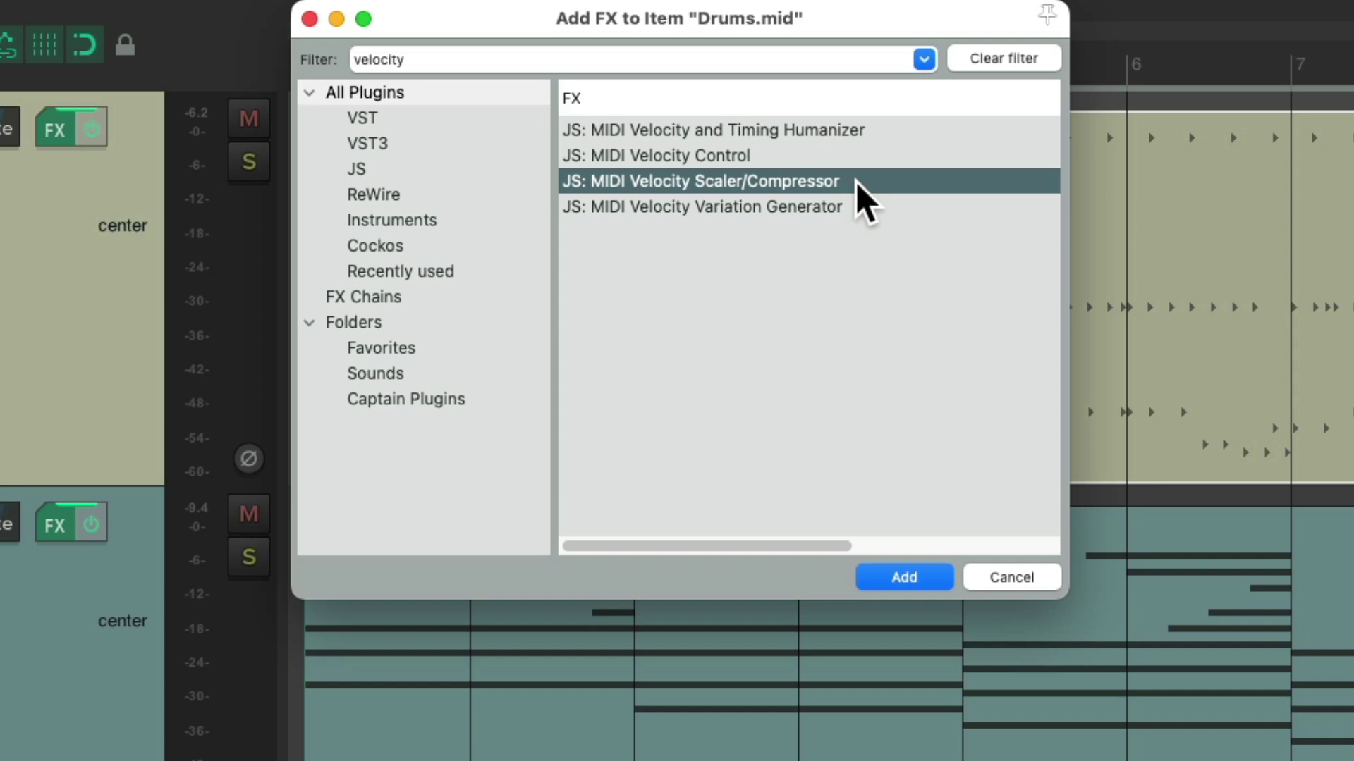
double_click(856, 180)
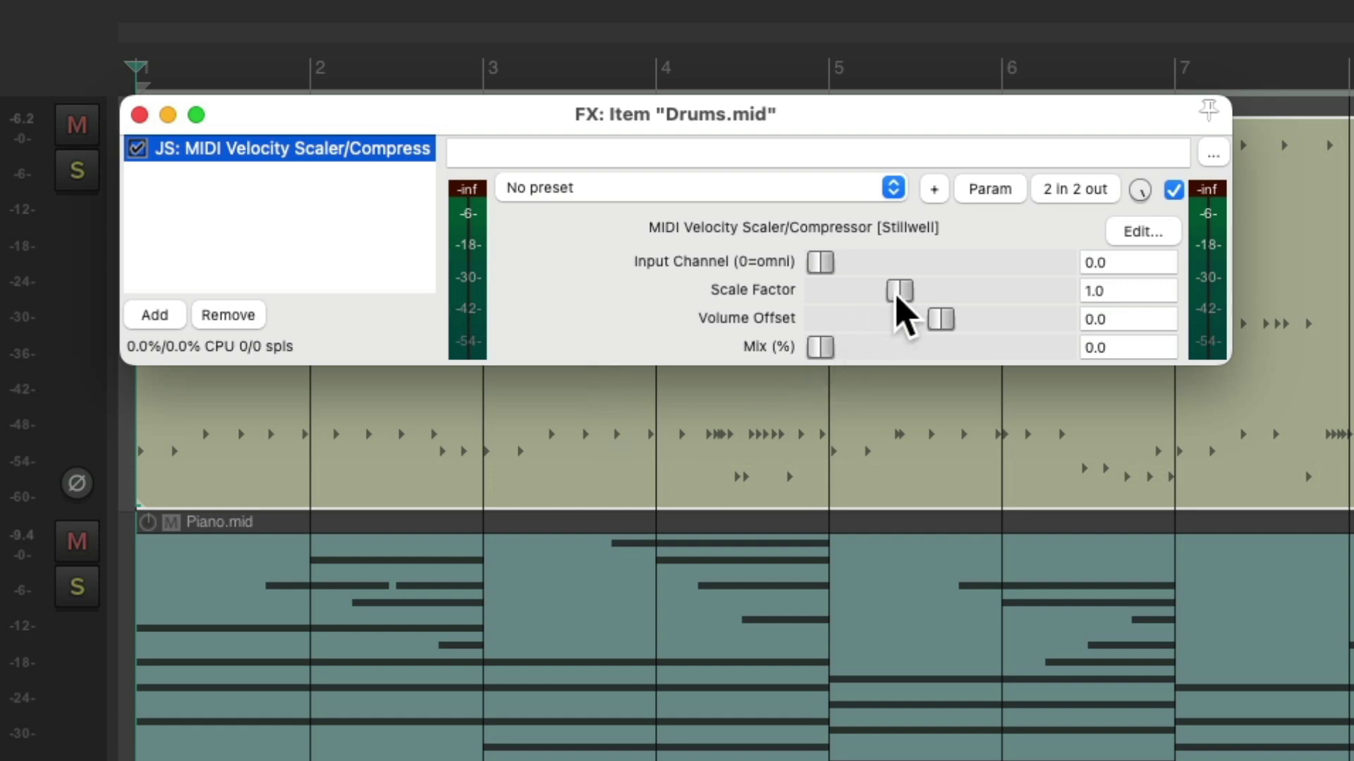
While auditioning playback, set the Drums velocity scaler to Scale Factor 0.51 and Volume Offset 31.0.
left_click_drag(895, 296, 855, 301)
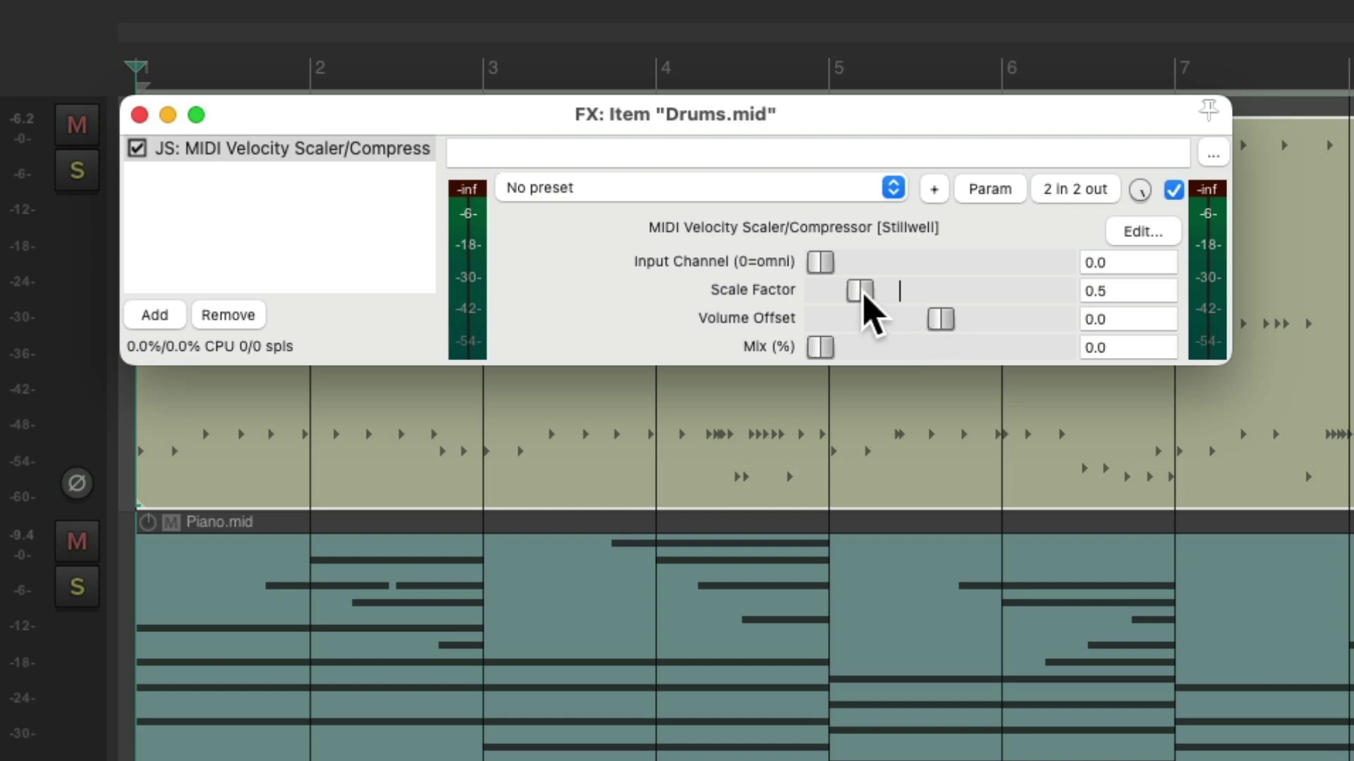
double_click(860, 291)
key("space")
left_click_drag(900, 298, 864, 302)
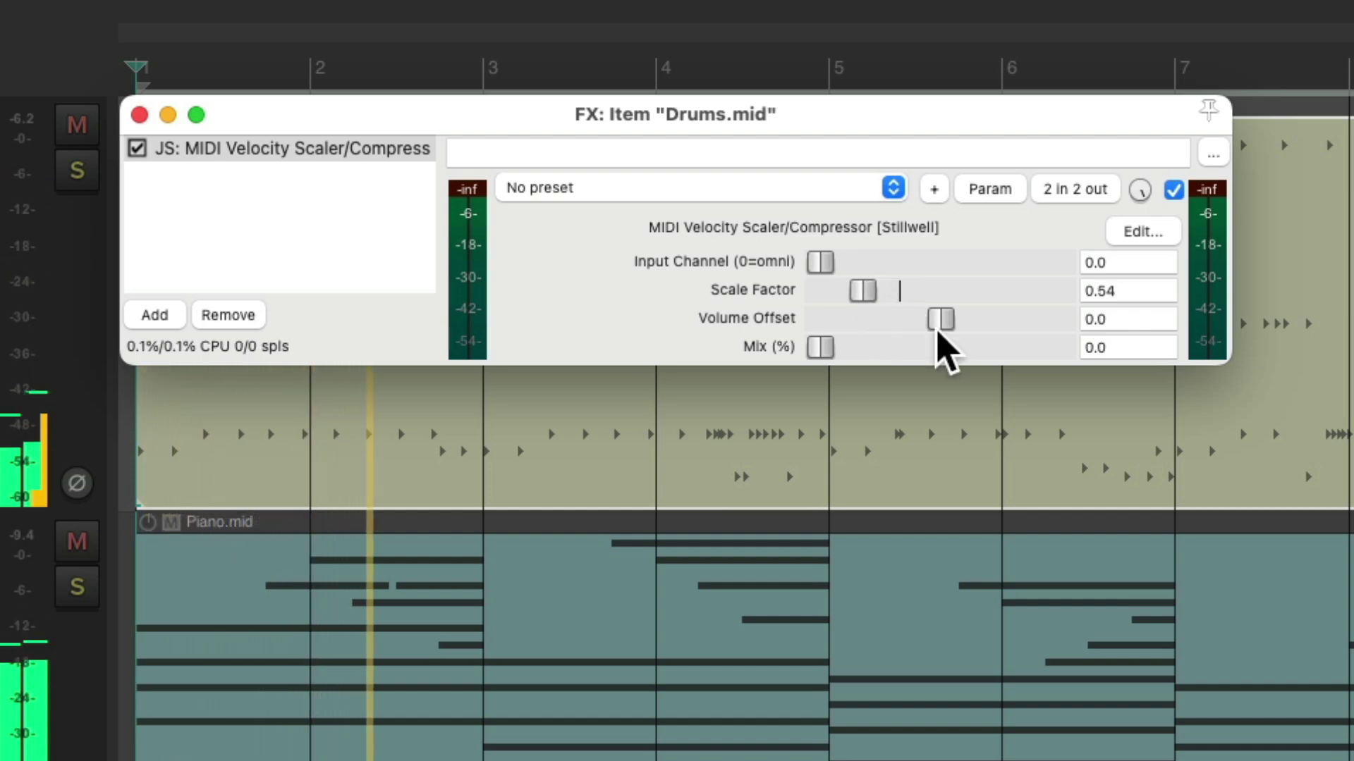
left_click_drag(945, 330, 963, 330)
left_click_drag(873, 300, 858, 299)
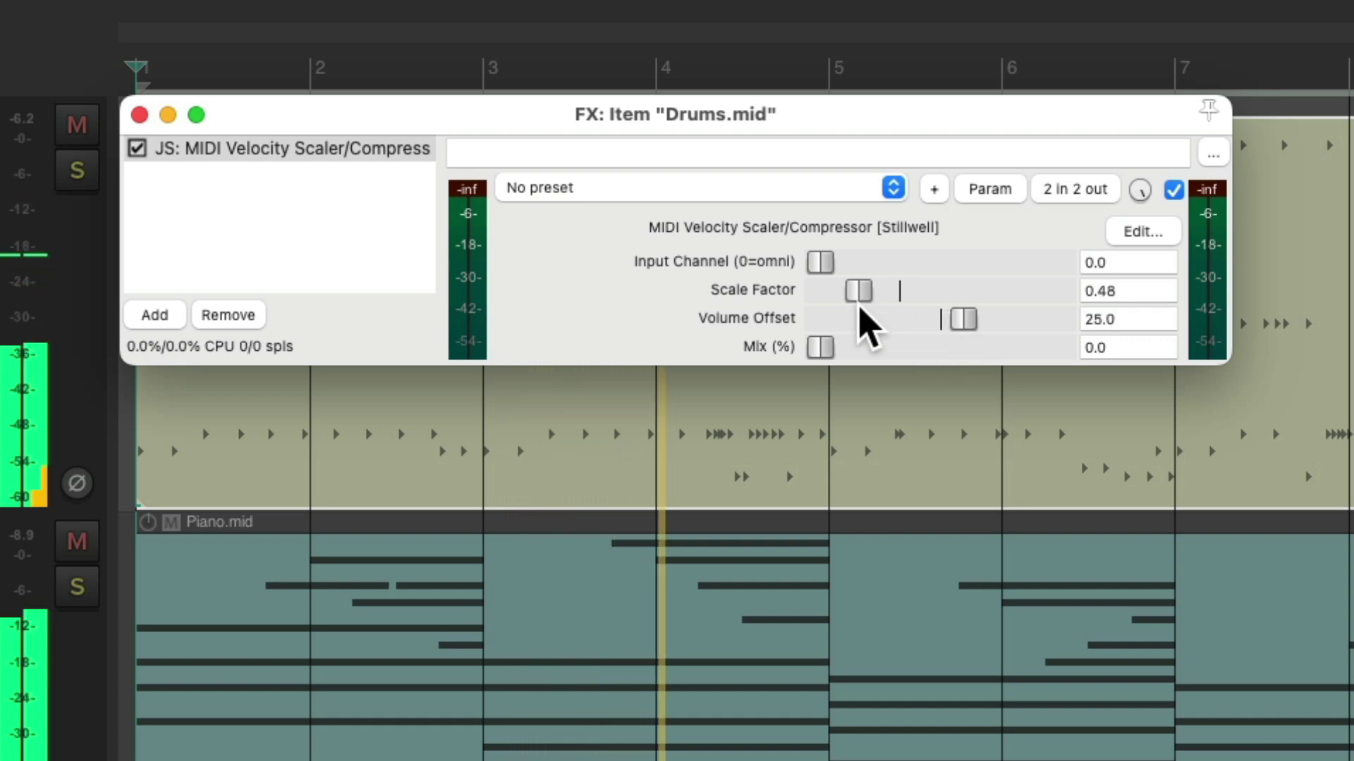
left_click_drag(957, 323, 971, 324)
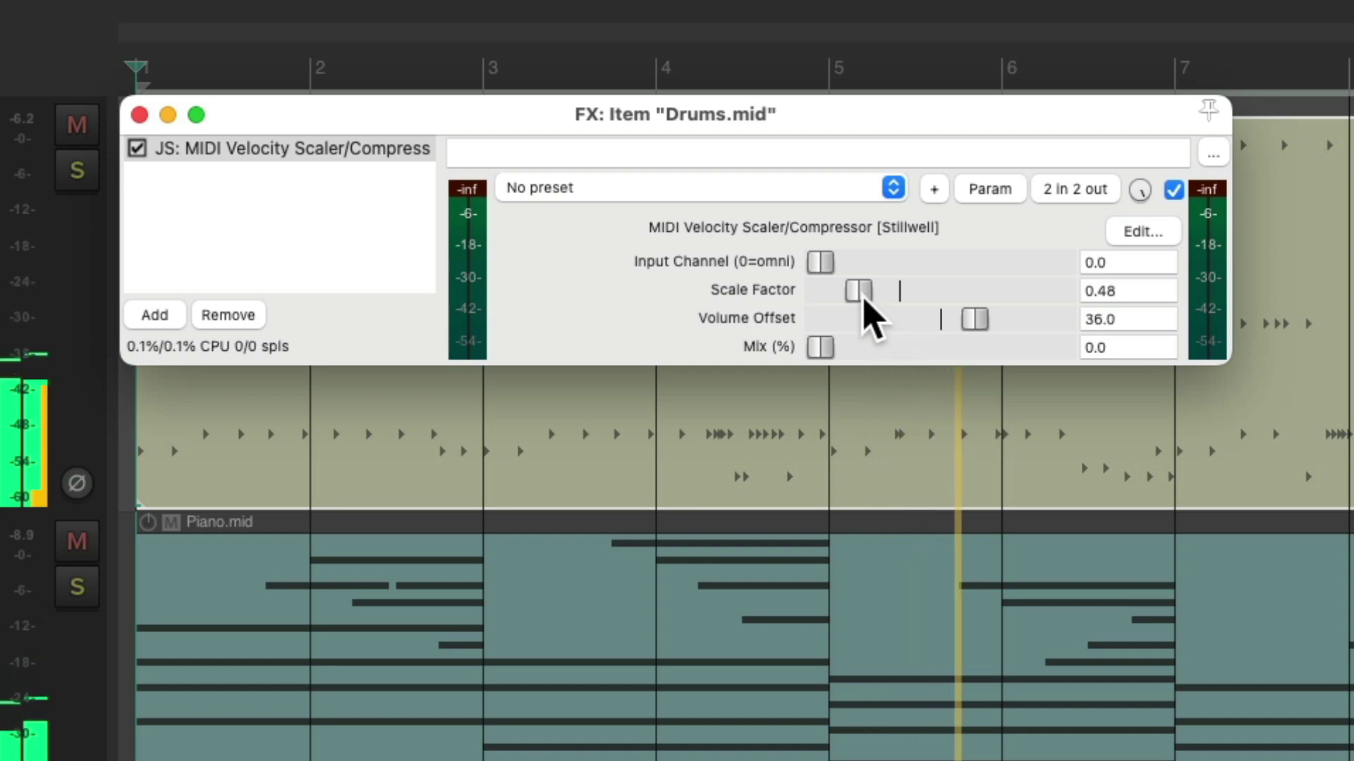
left_click_drag(860, 299, 862, 302)
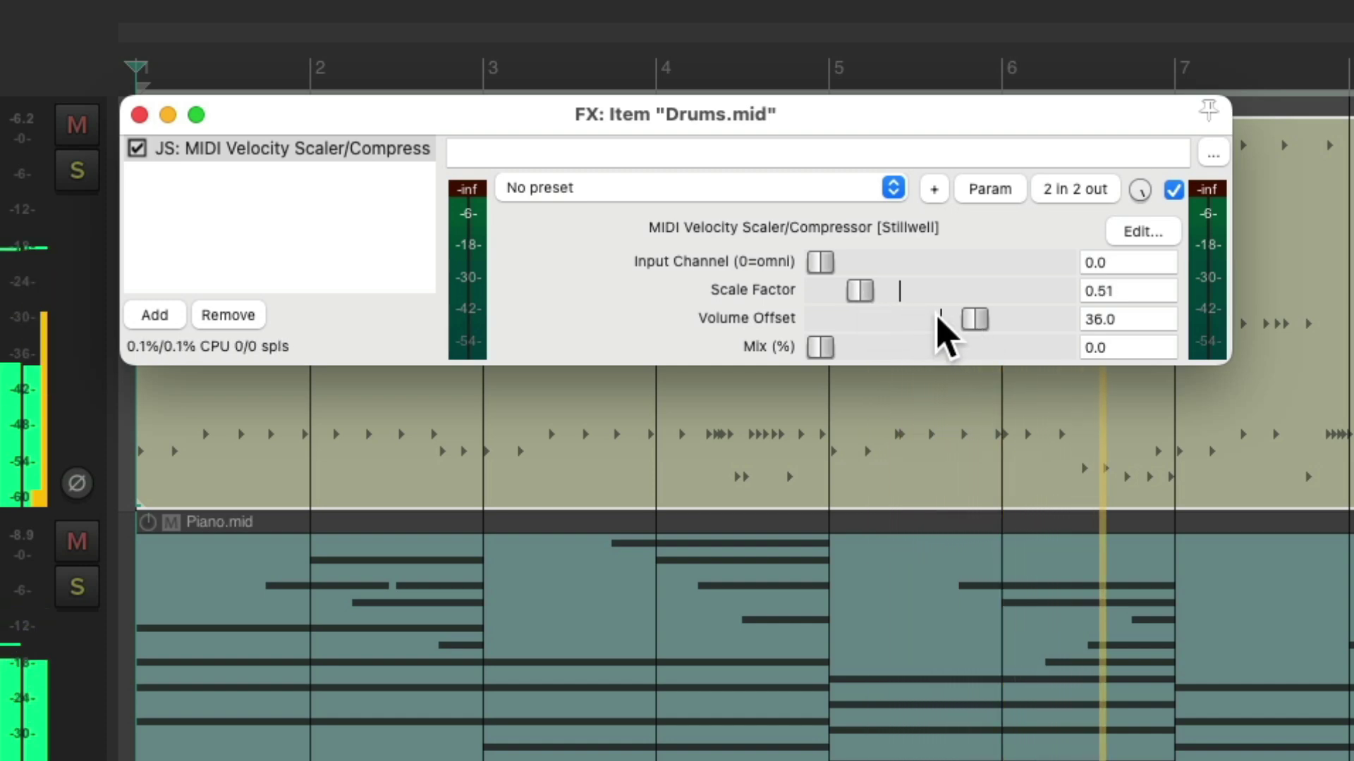
left_click_drag(968, 323, 961, 326)
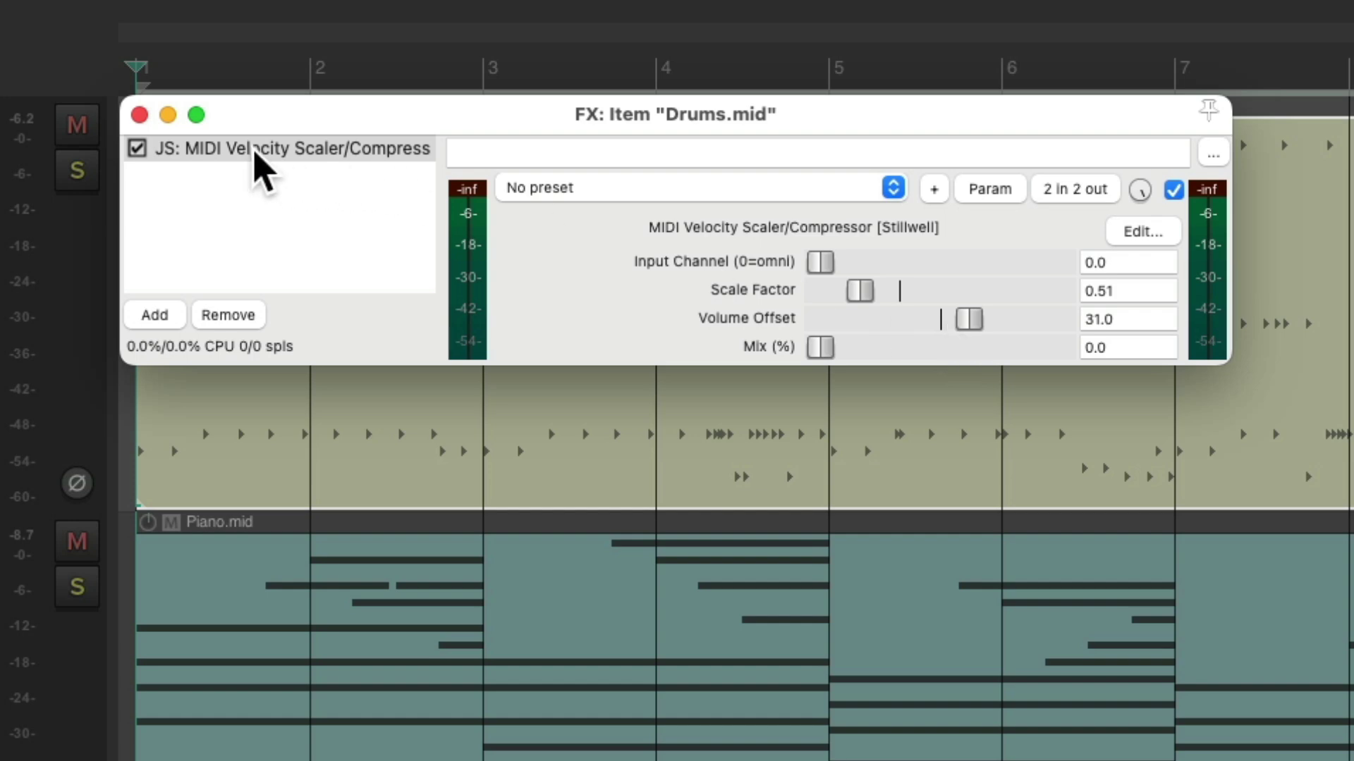
Close the scaler window and pick 'Item: Explode MIDI note rows (pitch) to new items' in the action list.
left_click(139, 114)
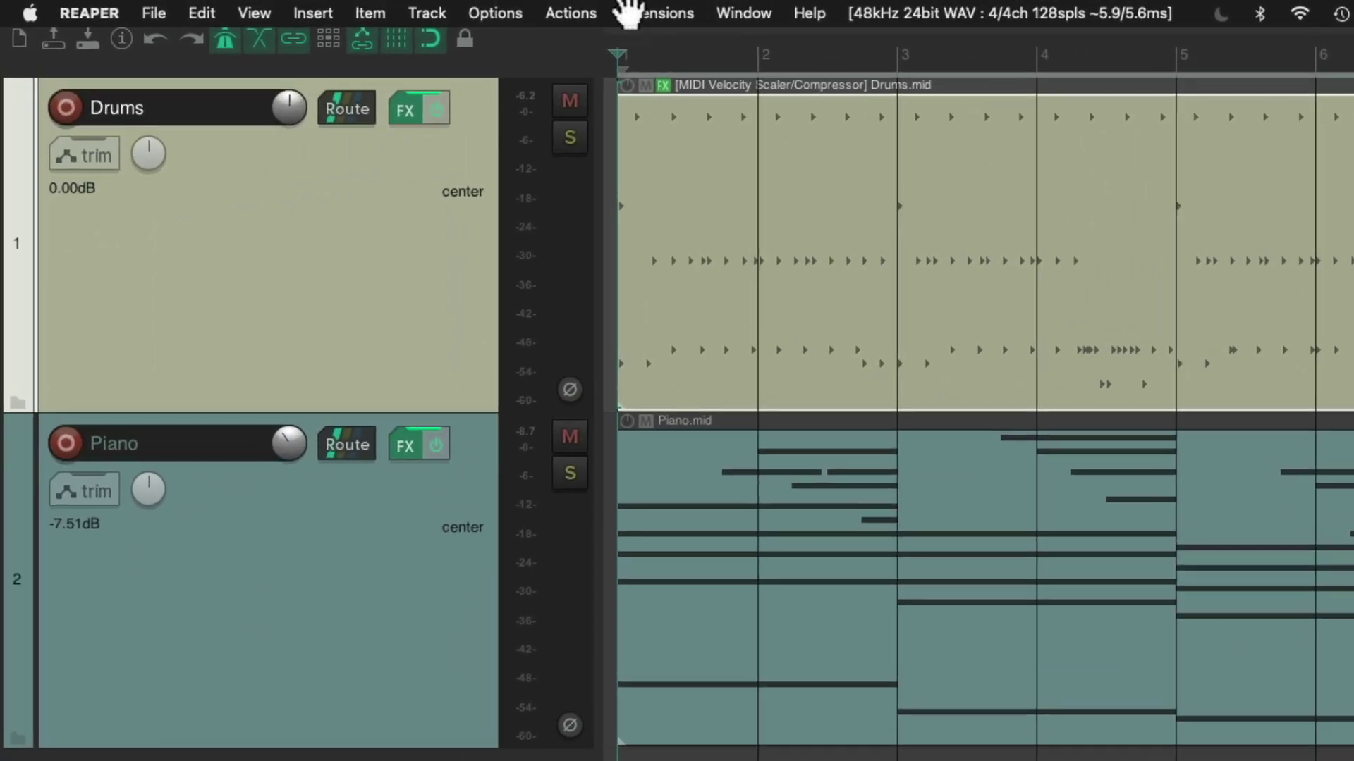
left_click(507, 11)
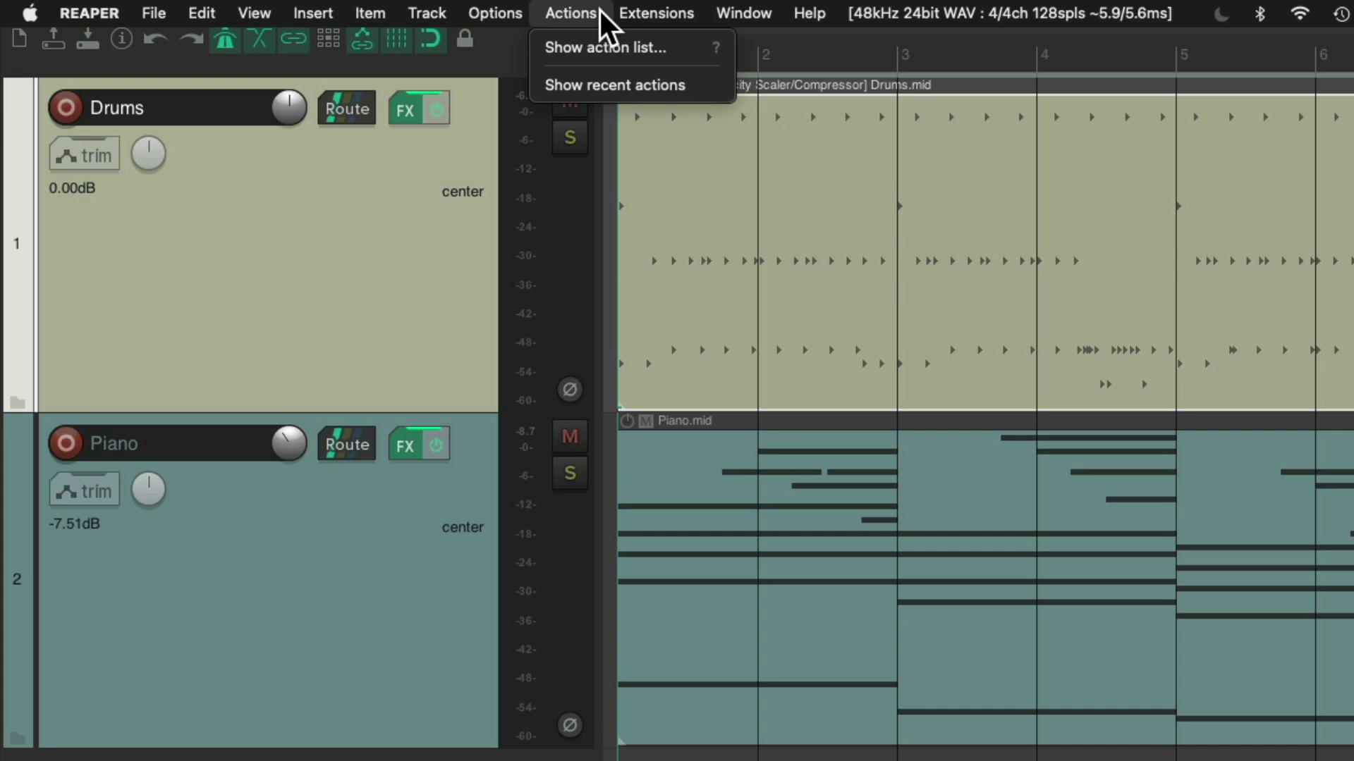
left_click(540, 49)
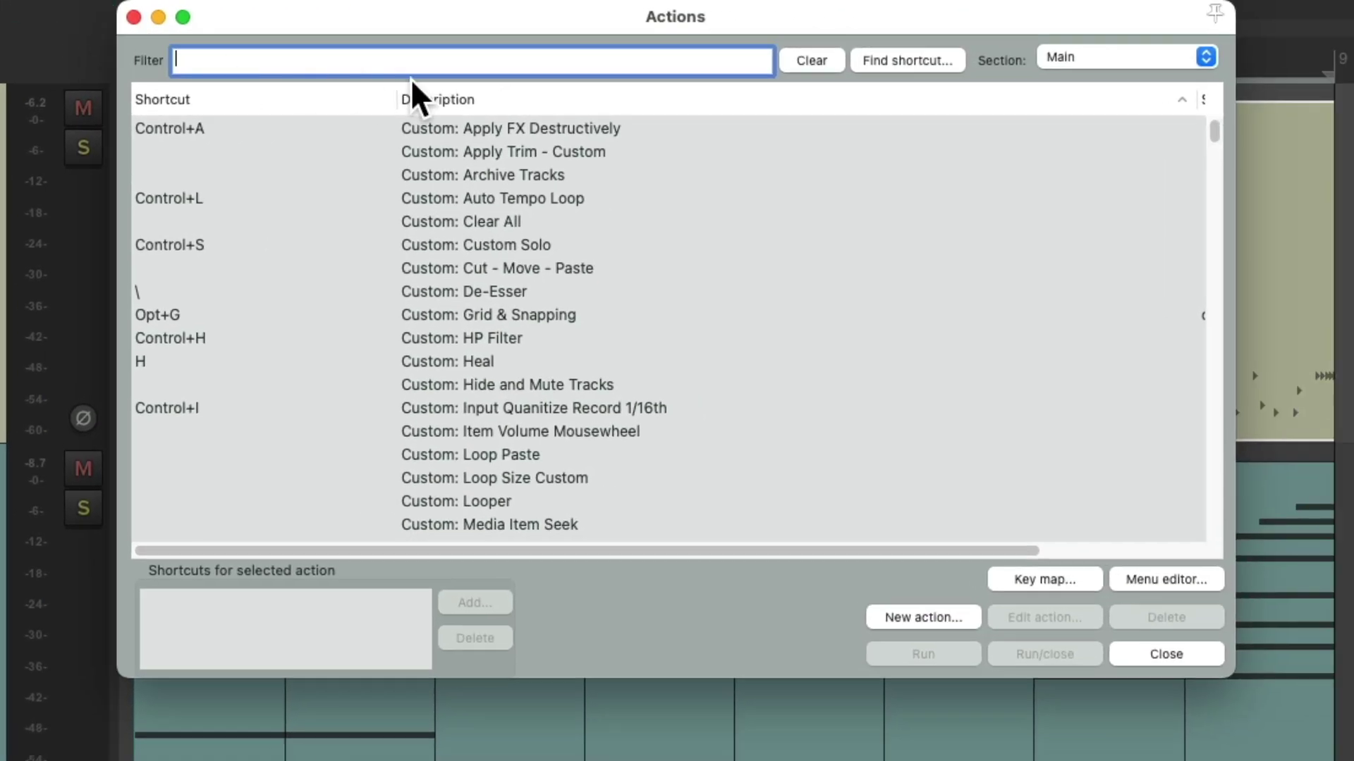
type("explode")
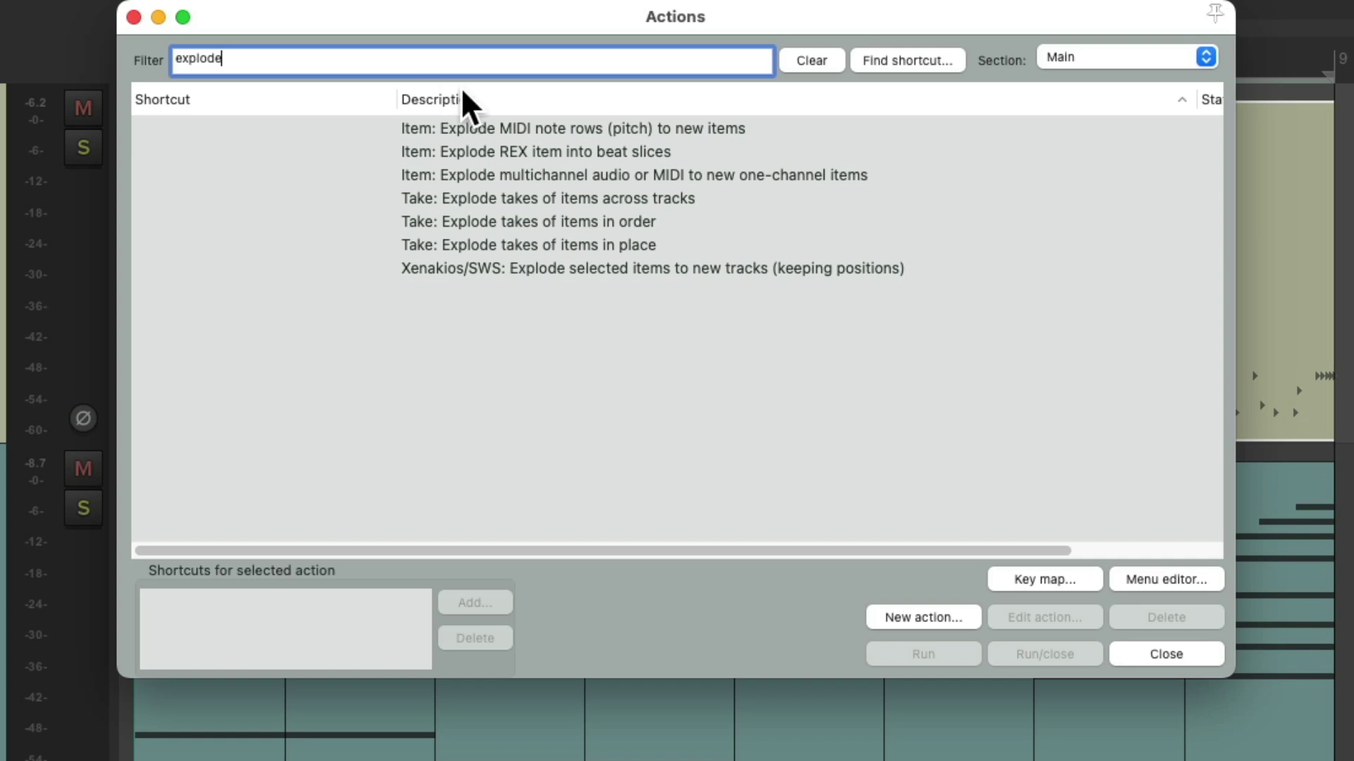
left_click(556, 122)
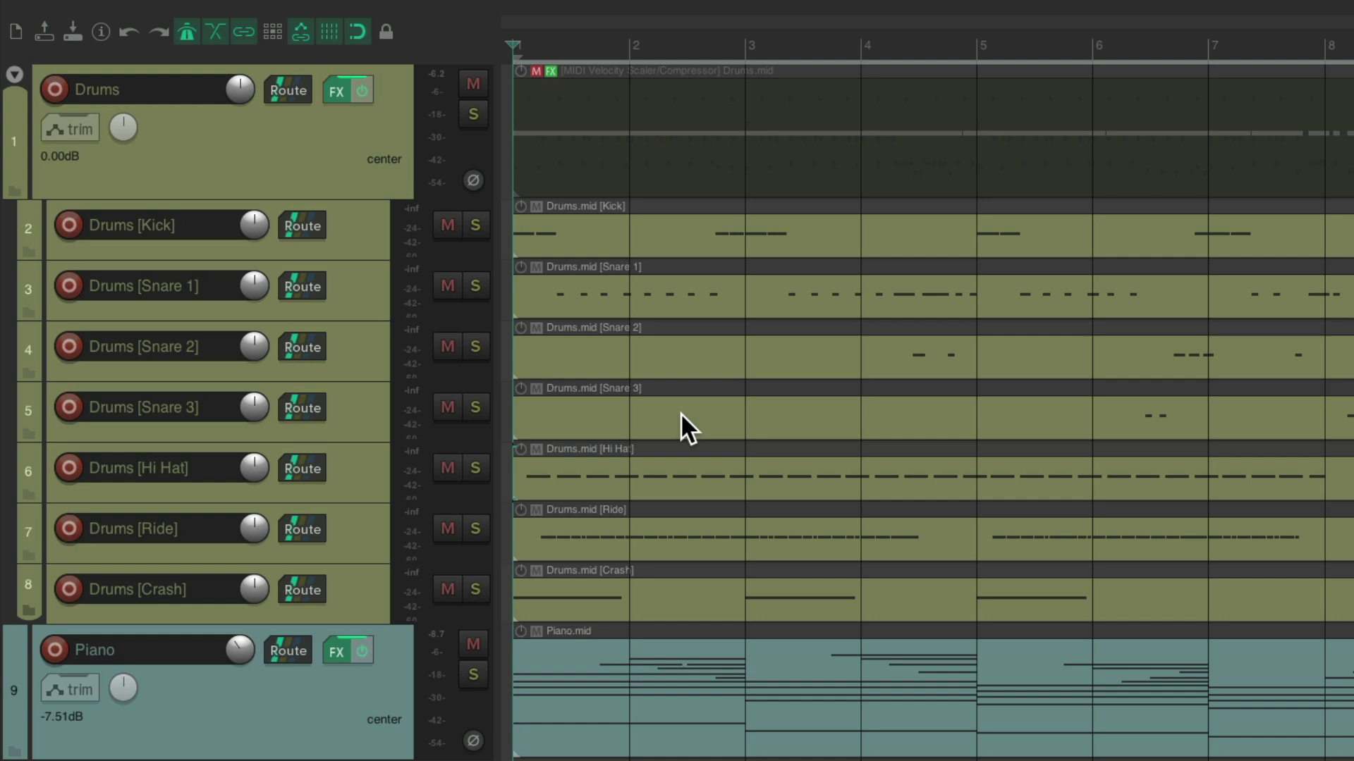
Solo and unsolo the exploded Kick and Snare 1 tracks to audition each.
left_click(475, 225)
left_click(476, 225)
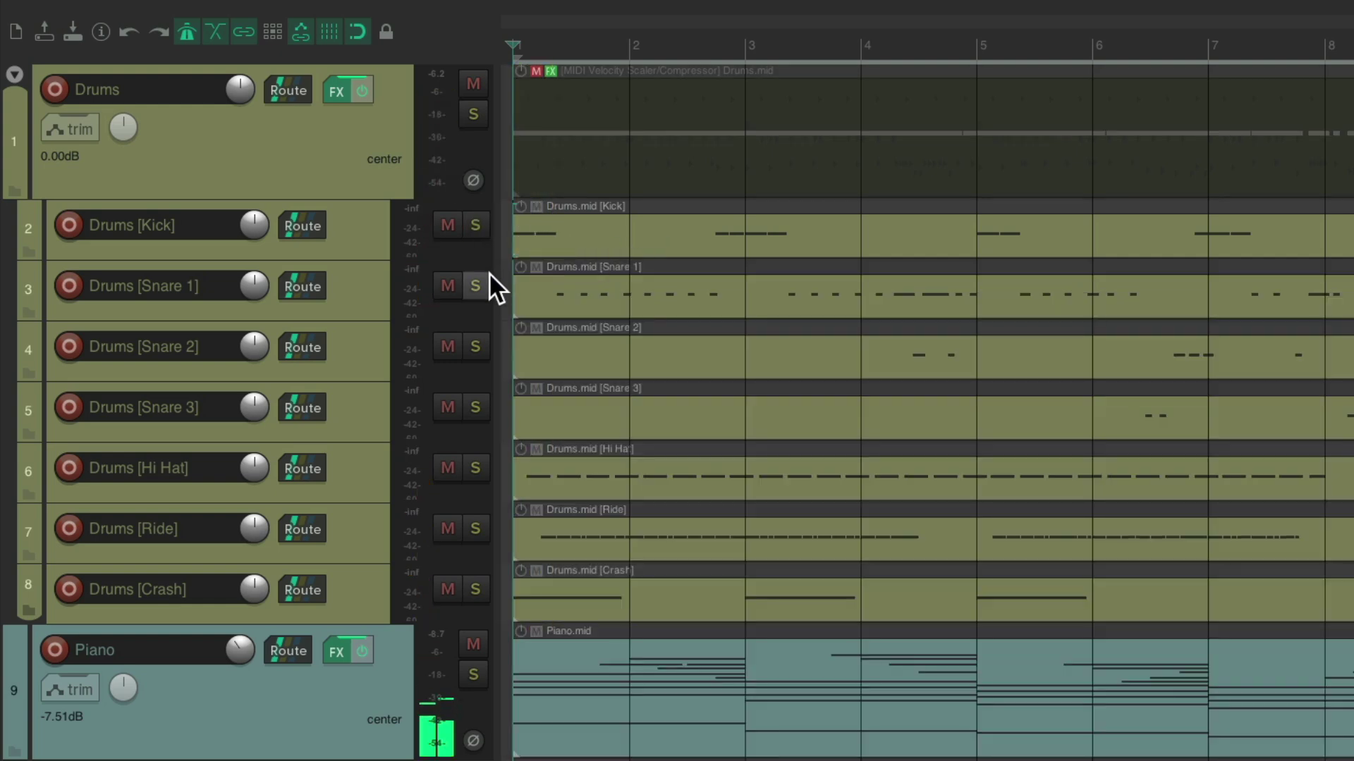
left_click(482, 283)
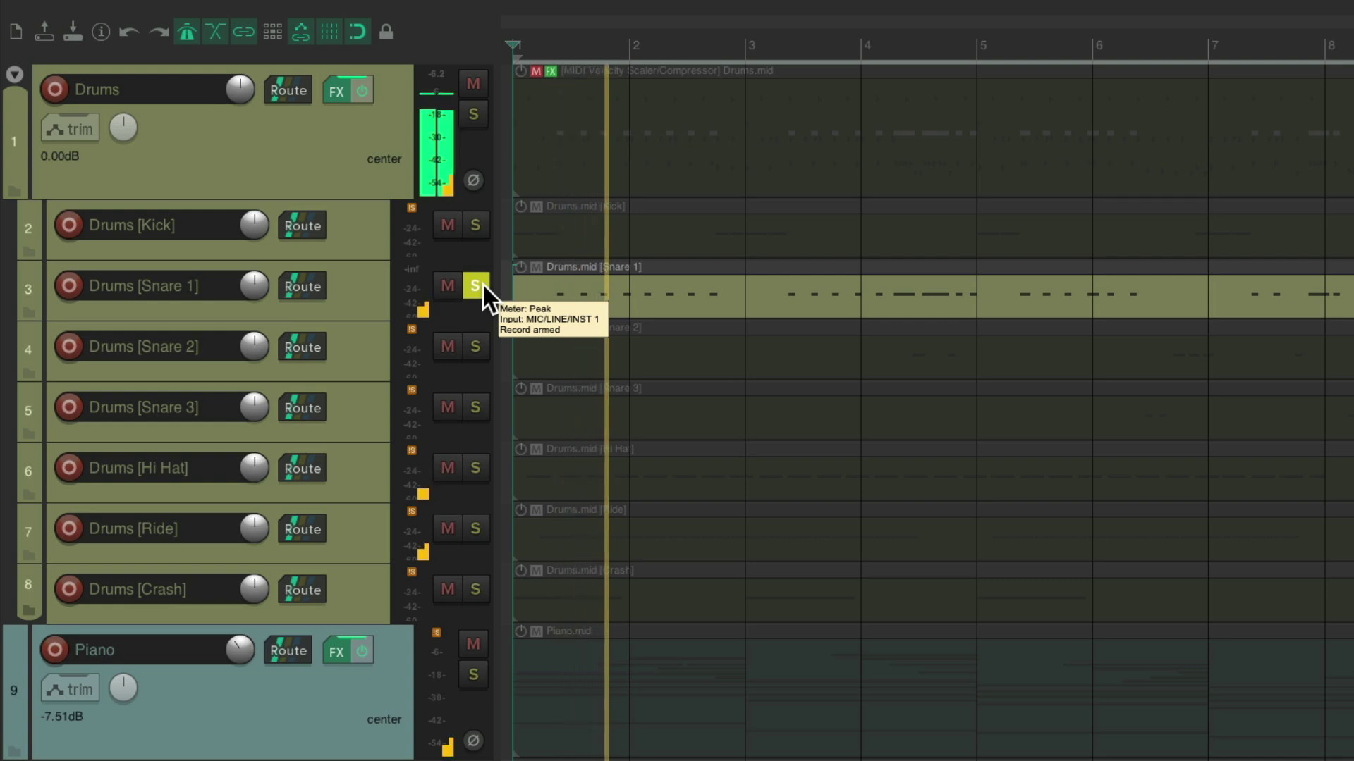
left_click(482, 284)
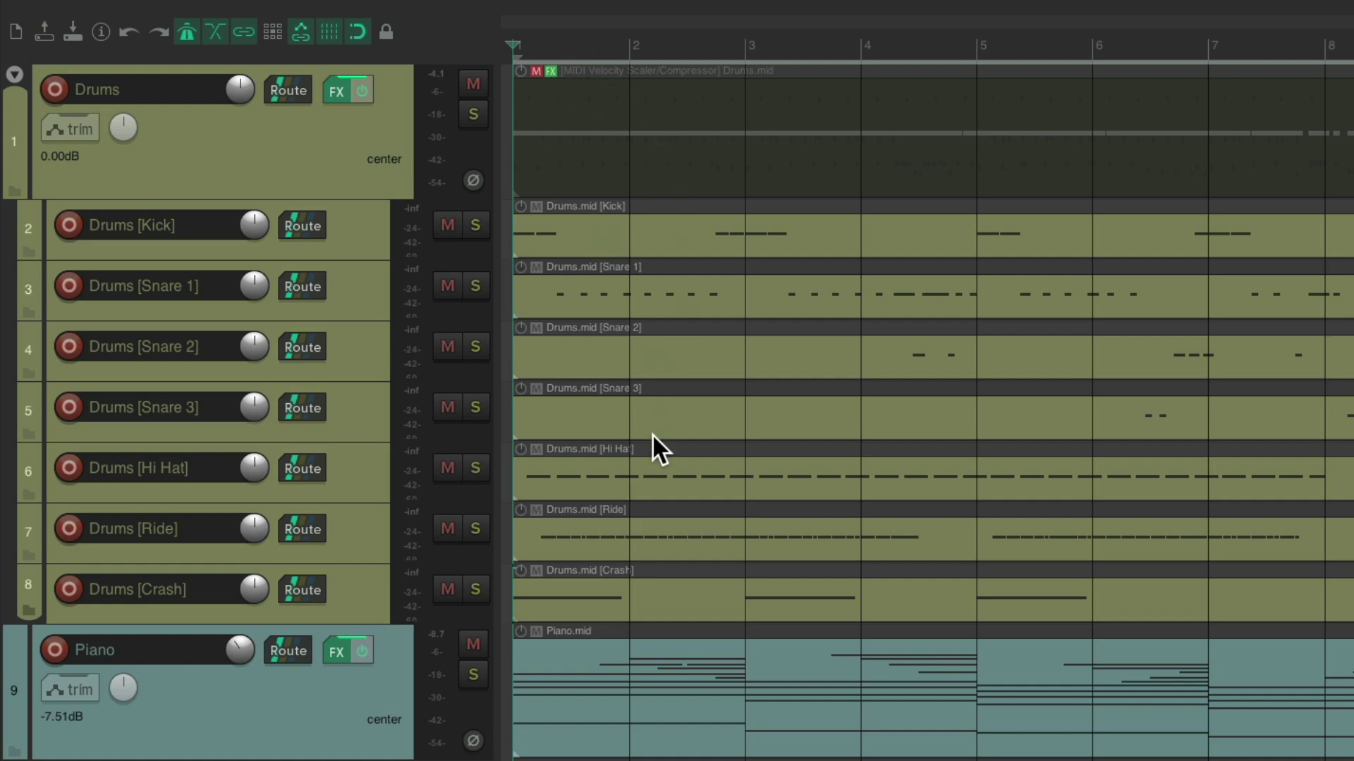
Copy the Drums velocity scaler onto the Kick, Snare 1, Snare 2 and Snare 3 items.
left_click_drag(549, 74, 601, 252)
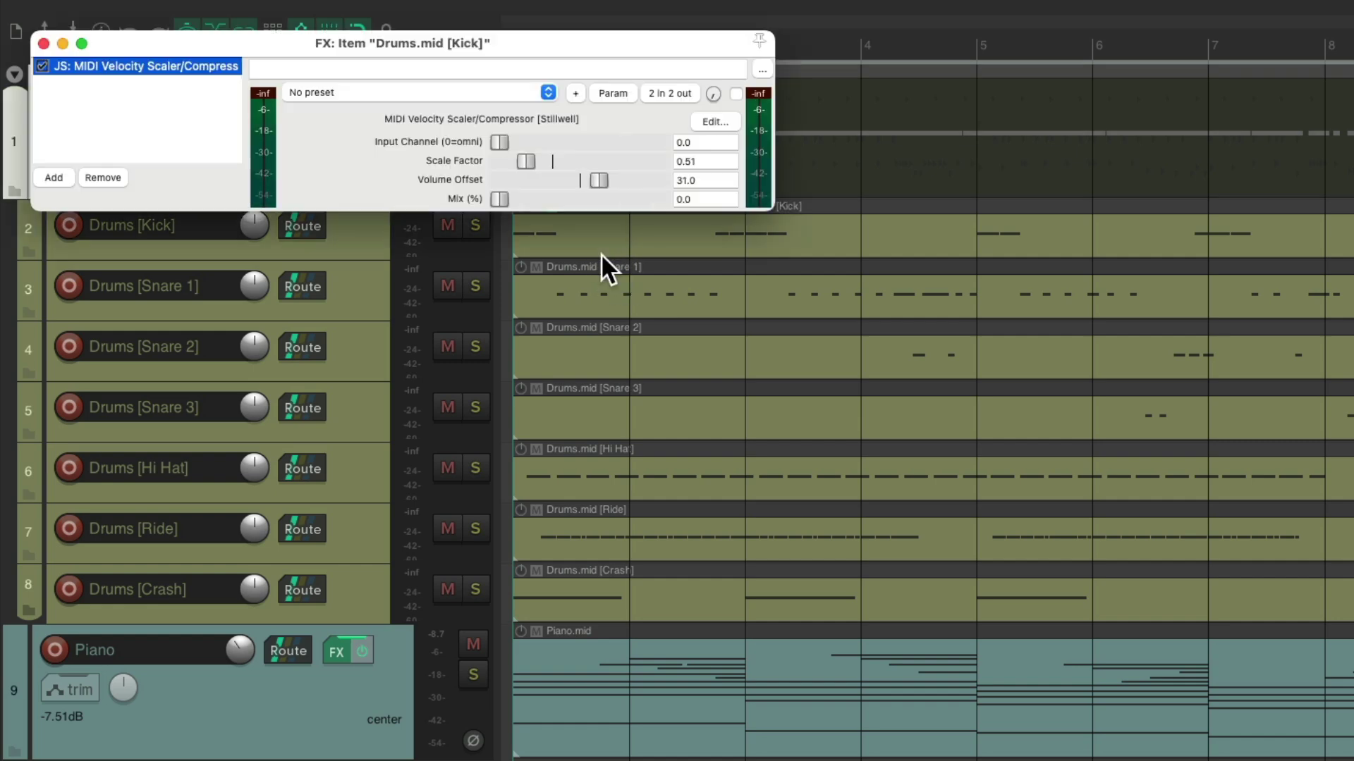
key("Escape")
left_click_drag(550, 70, 578, 296)
key("Escape")
left_click_drag(550, 70, 608, 349)
key("Escape")
left_click_drag(561, 84, 604, 393)
key("Escape")
Copy the velocity scaler onto the Hi Hat, Ride and Crash items, then recheck the Drums item's settings.
left_click_drag(550, 71, 575, 468)
key("Escape")
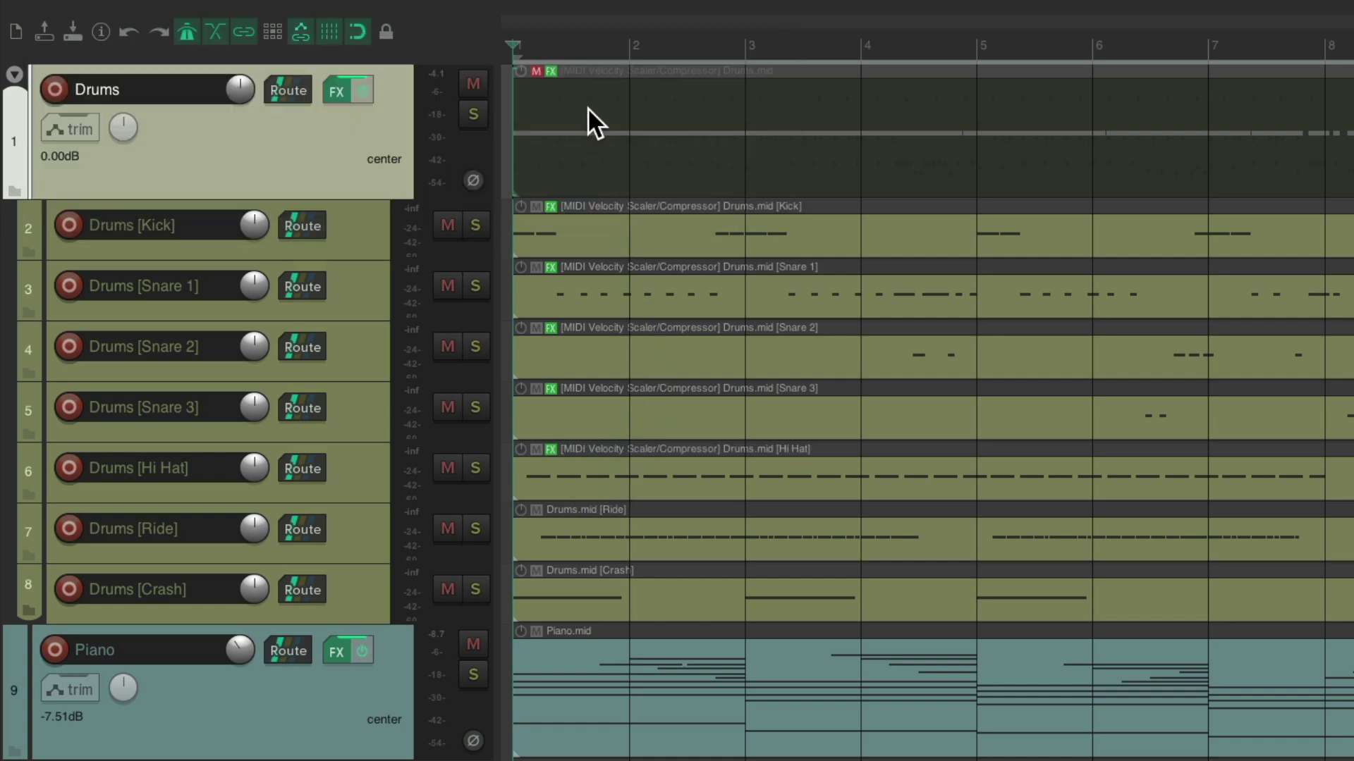
left_click_drag(550, 71, 571, 532)
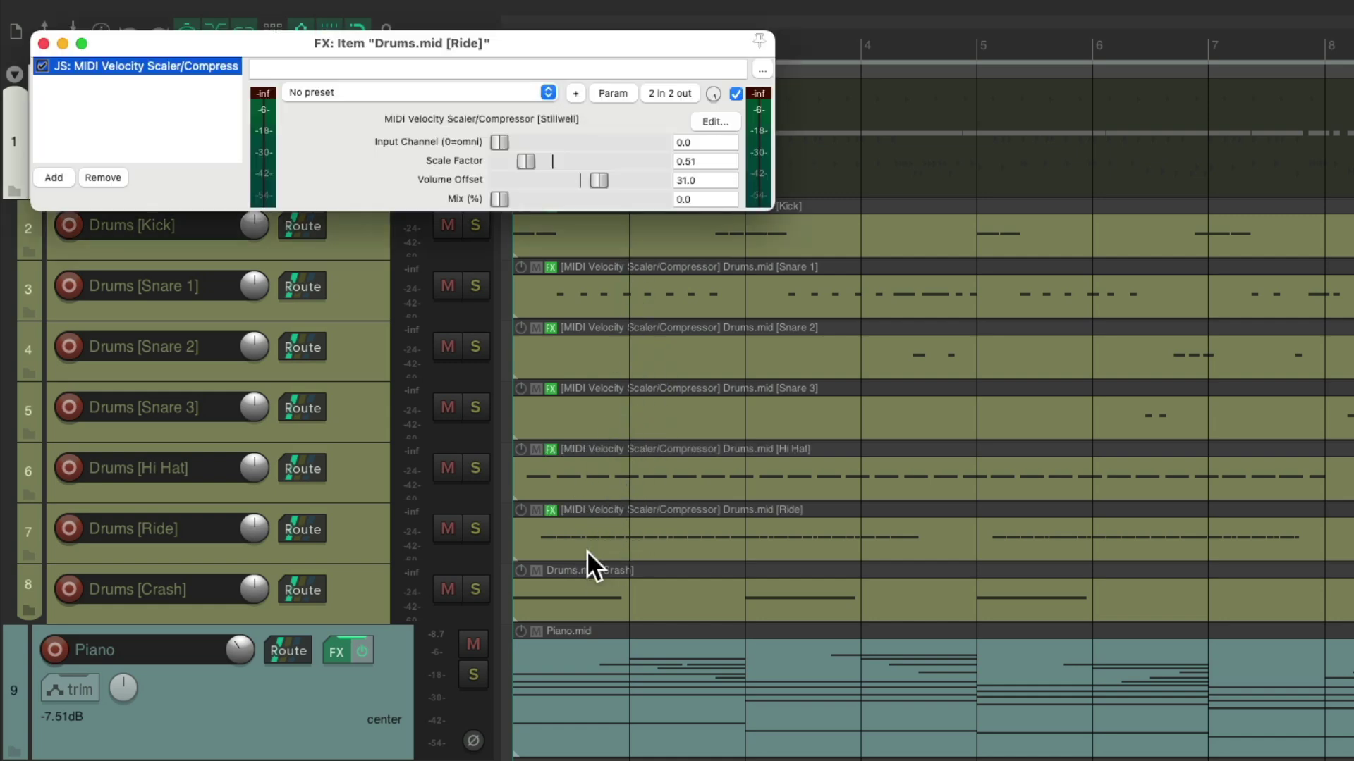
key("Escape")
left_click_drag(552, 72, 564, 598)
key("Escape")
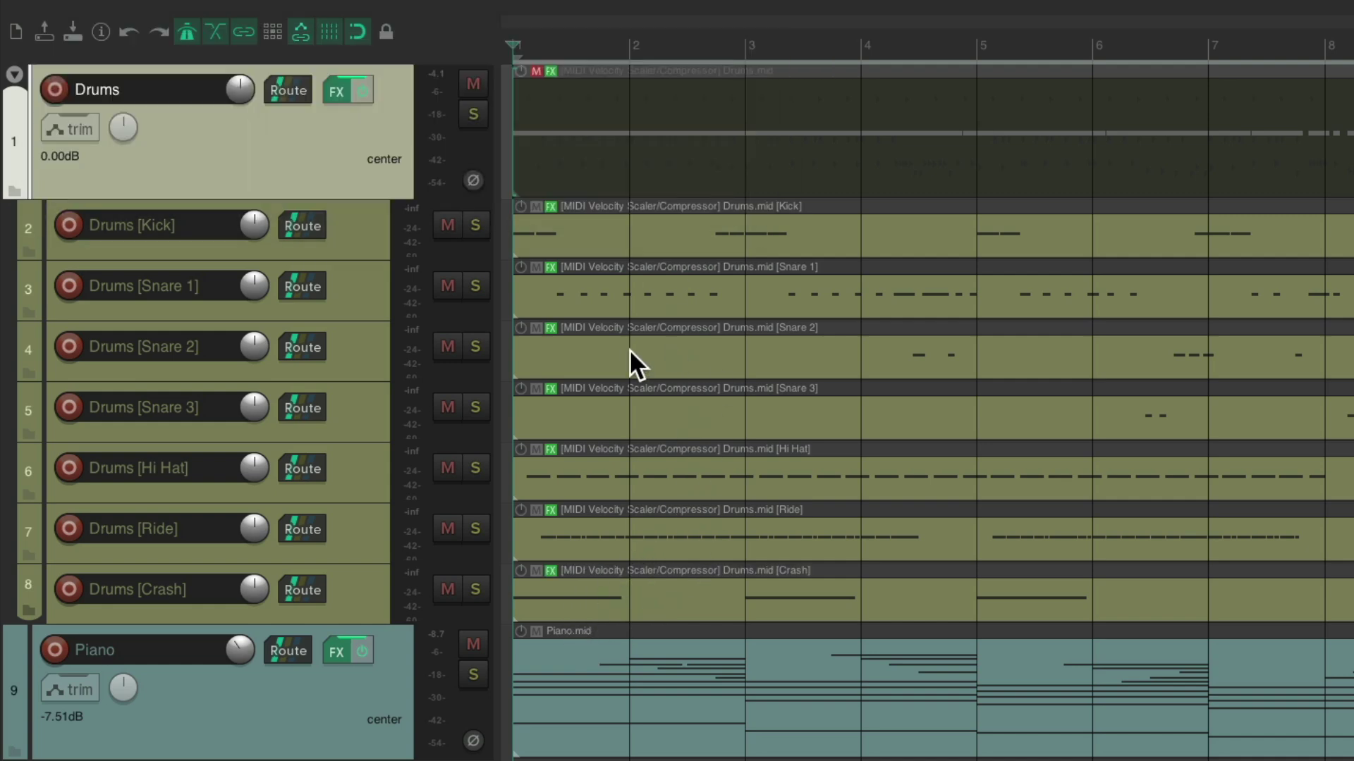
left_click(551, 71)
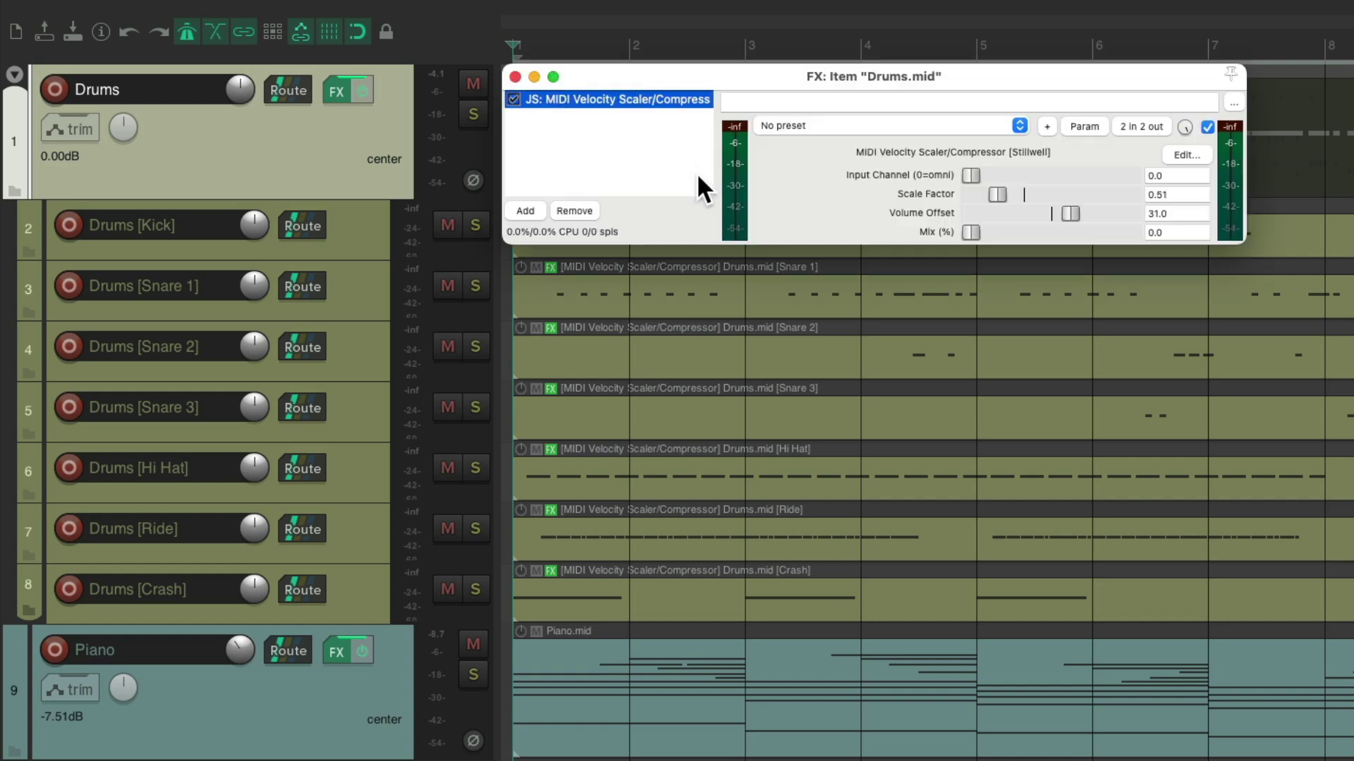
left_click(515, 76)
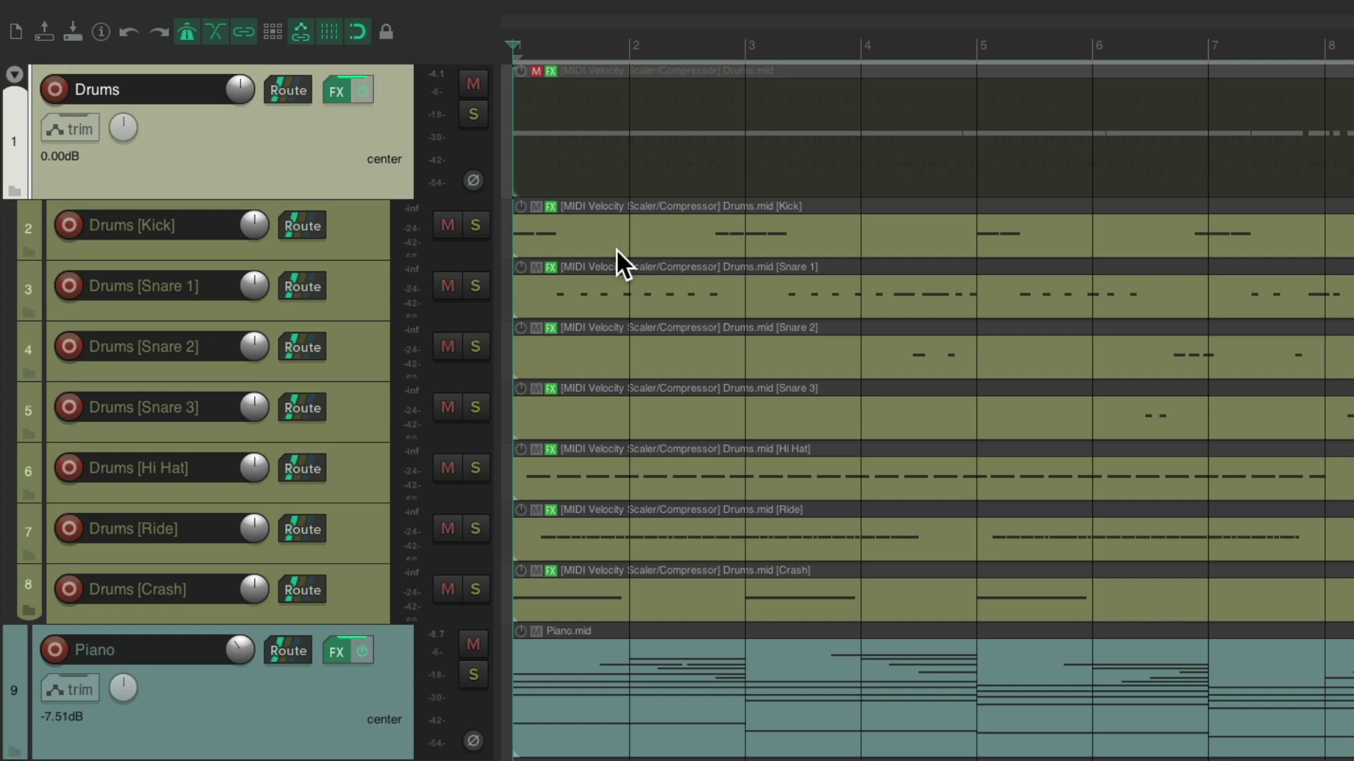
Set the Kick item's velocity scaler to Scale Factor 0.5 and Volume Offset 17.0.
left_click(550, 207)
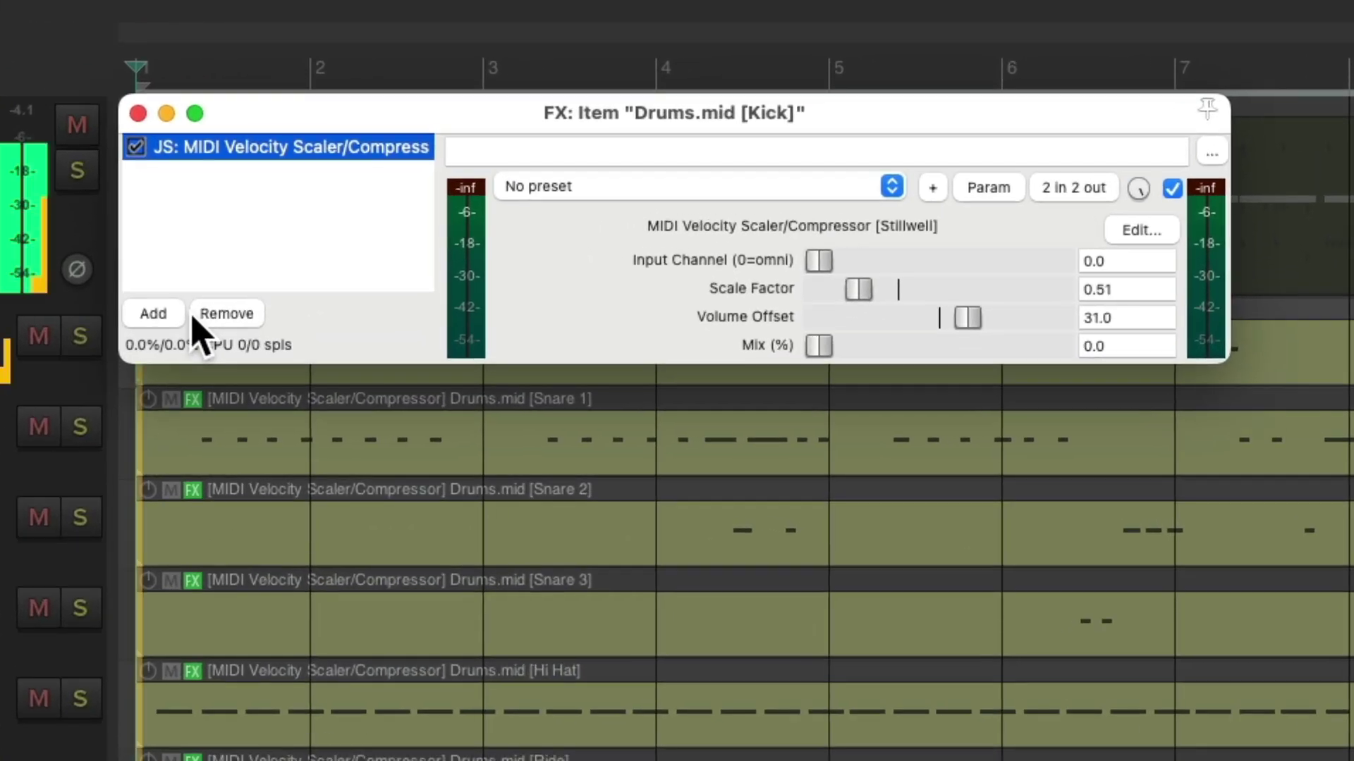
scroll(976, 324, "up", 5)
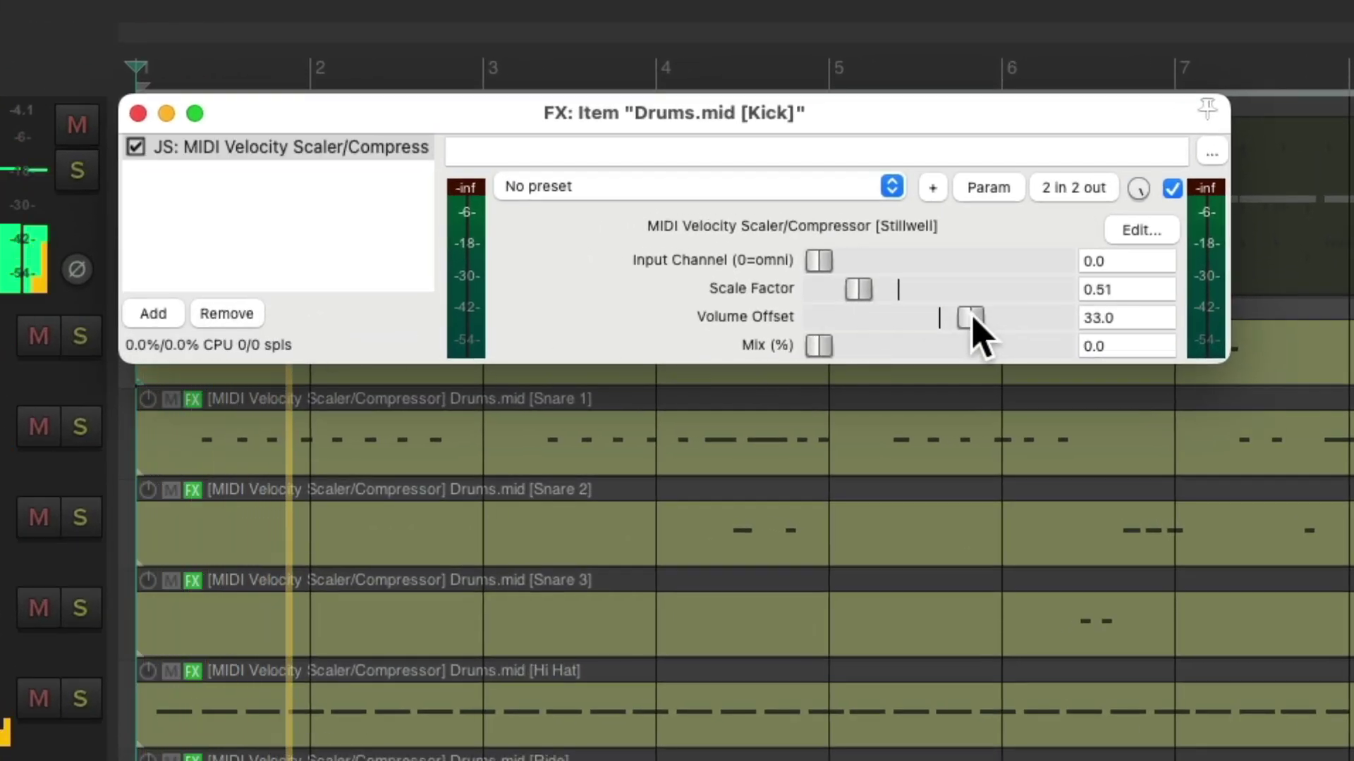
scroll(875, 299, "up", 10)
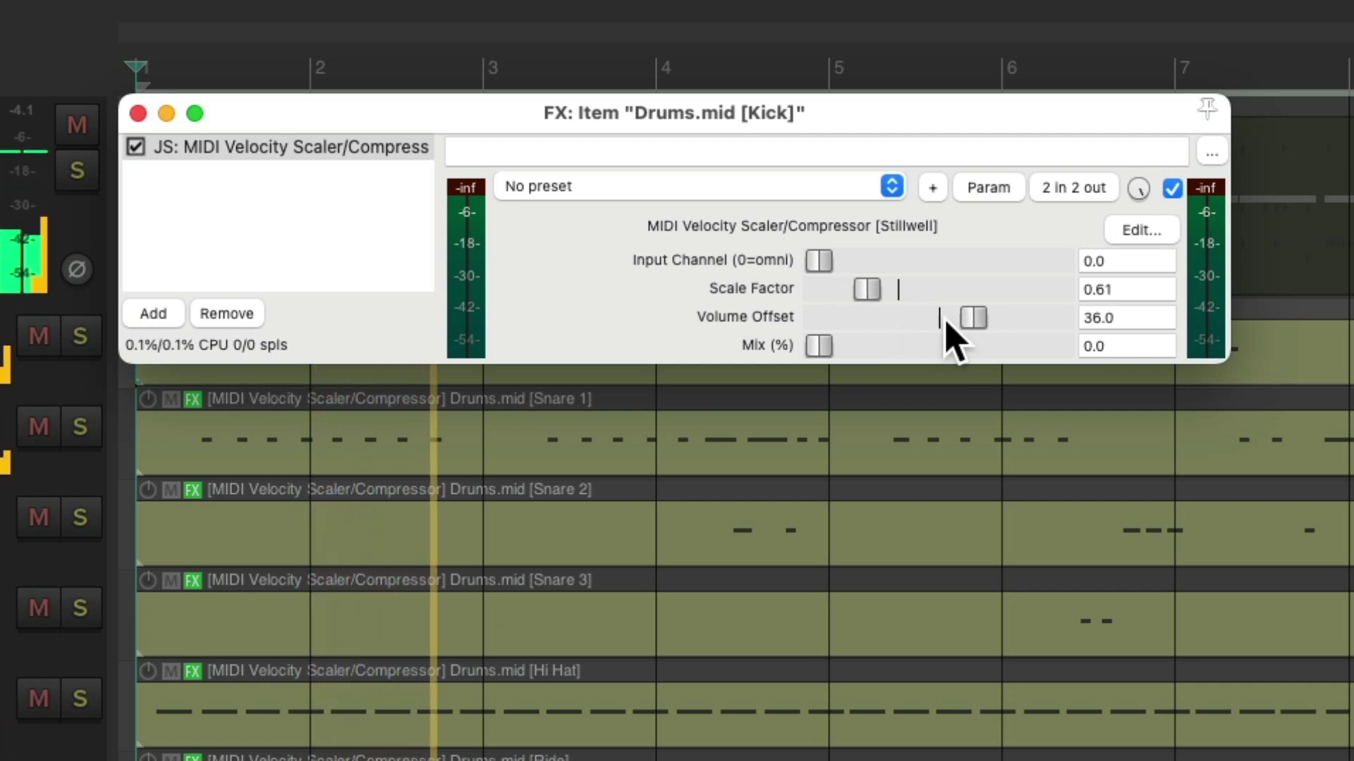
scroll(968, 323, "down", 2)
scroll(969, 324, "down", 3)
scroll(860, 309, "down", 11)
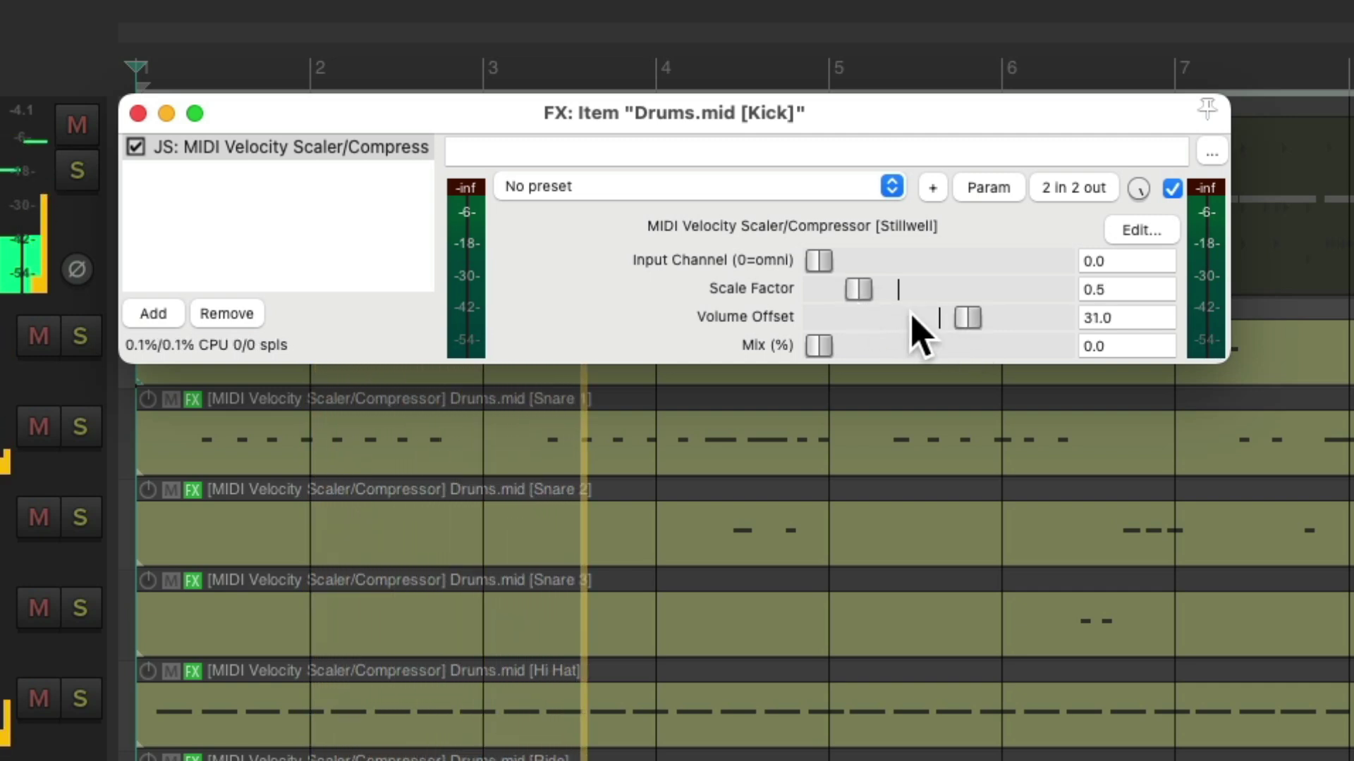
scroll(968, 321, "up", 1)
scroll(965, 325, "down", 9)
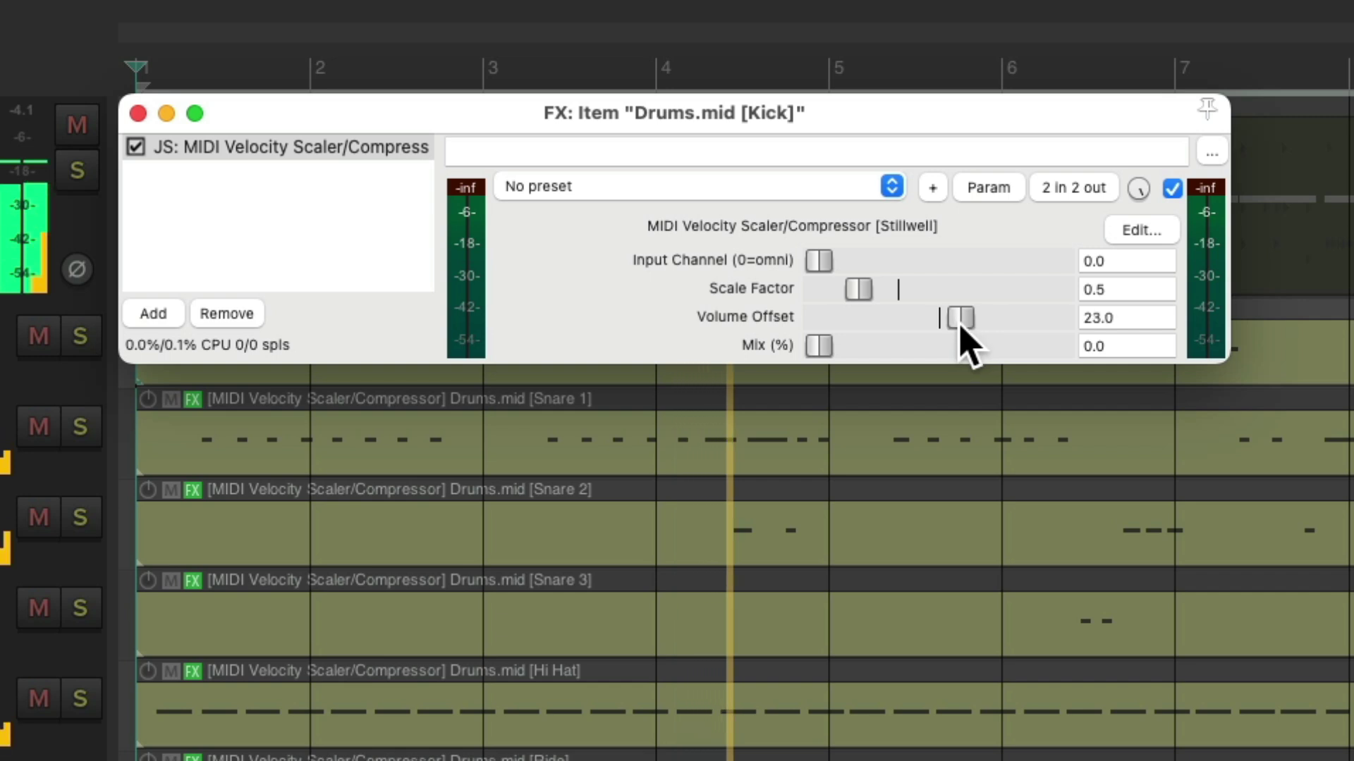
scroll(959, 326, "down", 6)
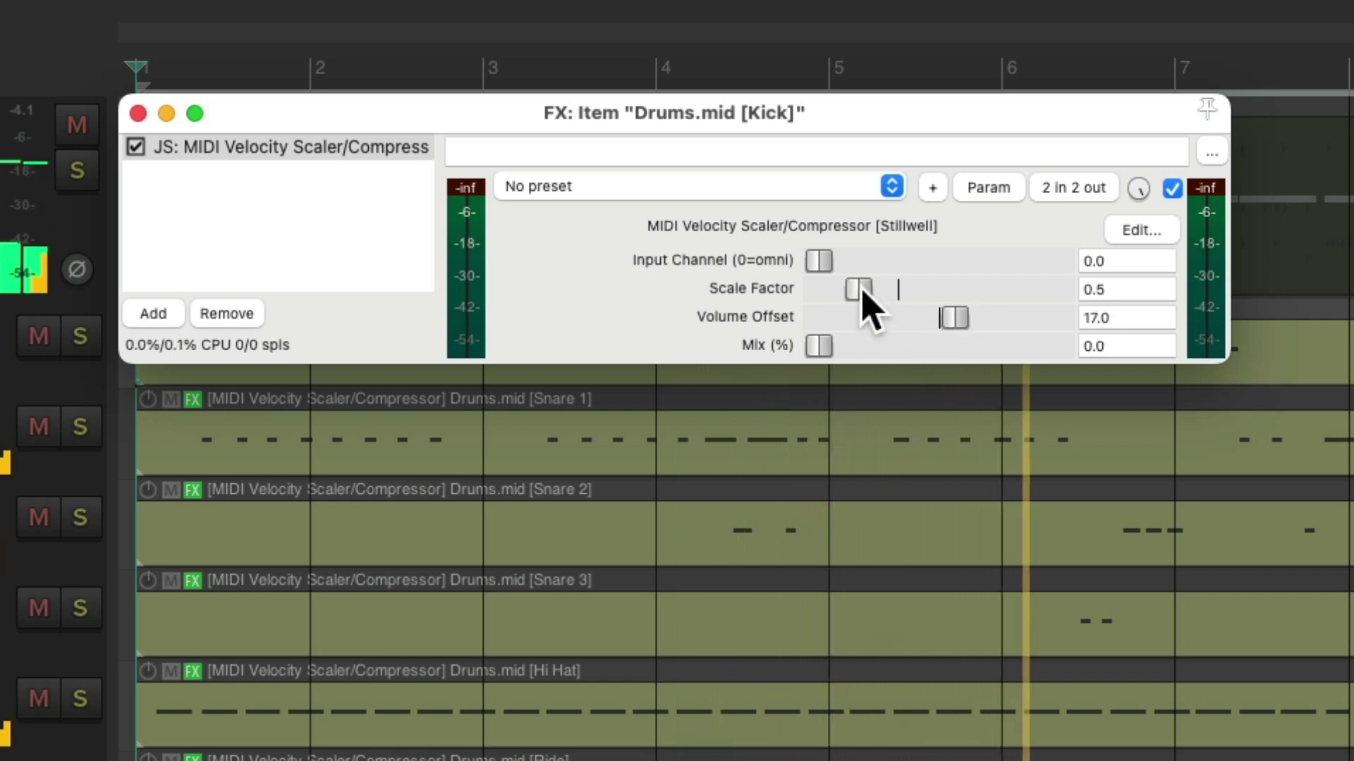
scroll(867, 308, "down", 1)
scroll(867, 308, "up", 1)
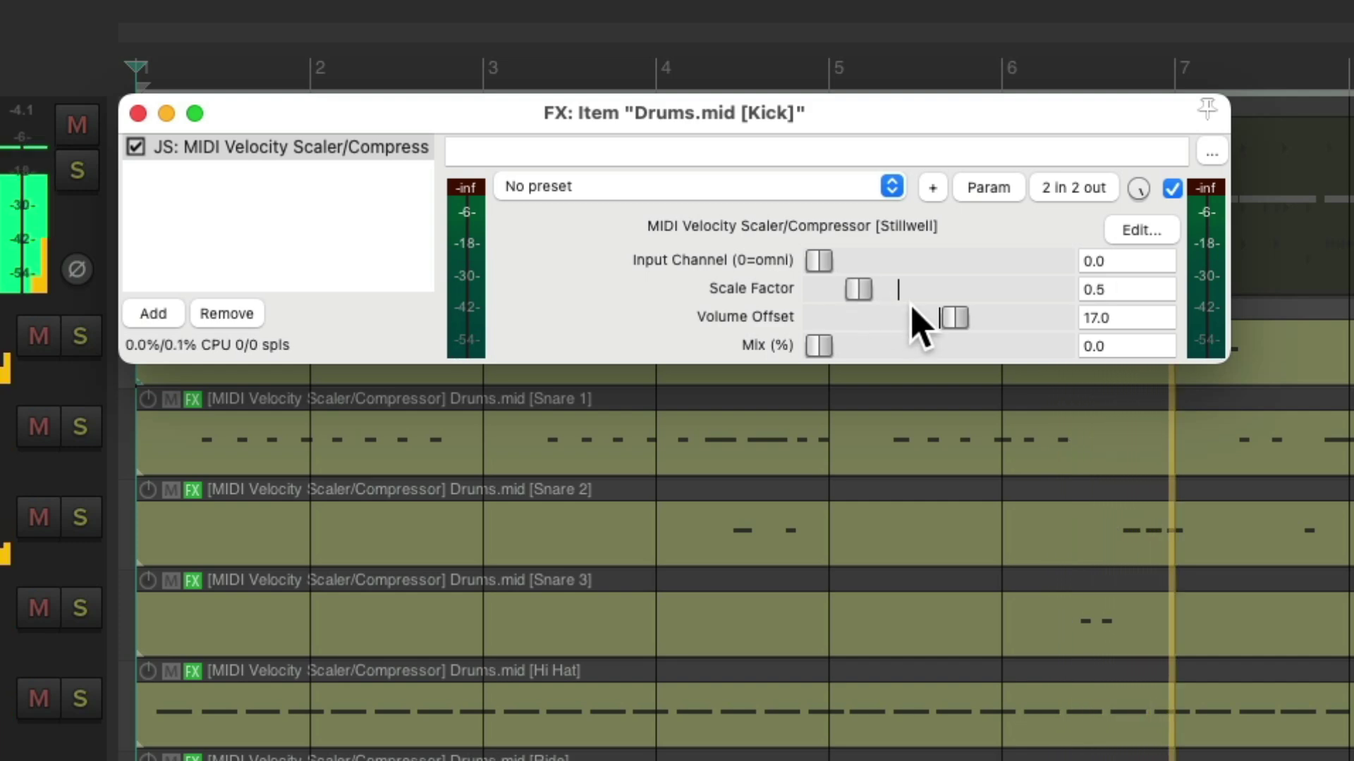
Close the Kick window and, while playing, set Snare 1's scaler to Scale Factor 0.49, Volume Offset 12.0.
left_click(139, 114)
left_click(416, 364)
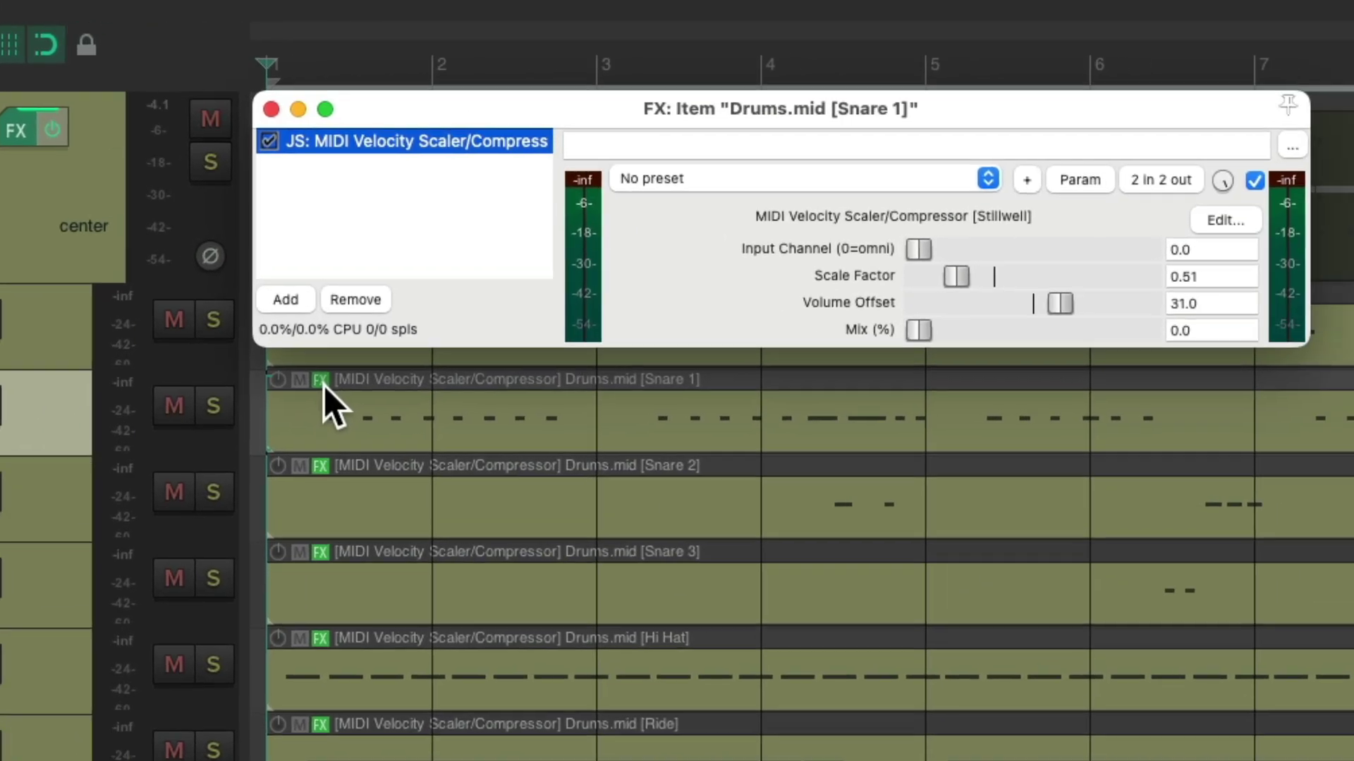
key("space")
left_click_drag(967, 319, 956, 329)
left_click_drag(865, 289, 863, 290)
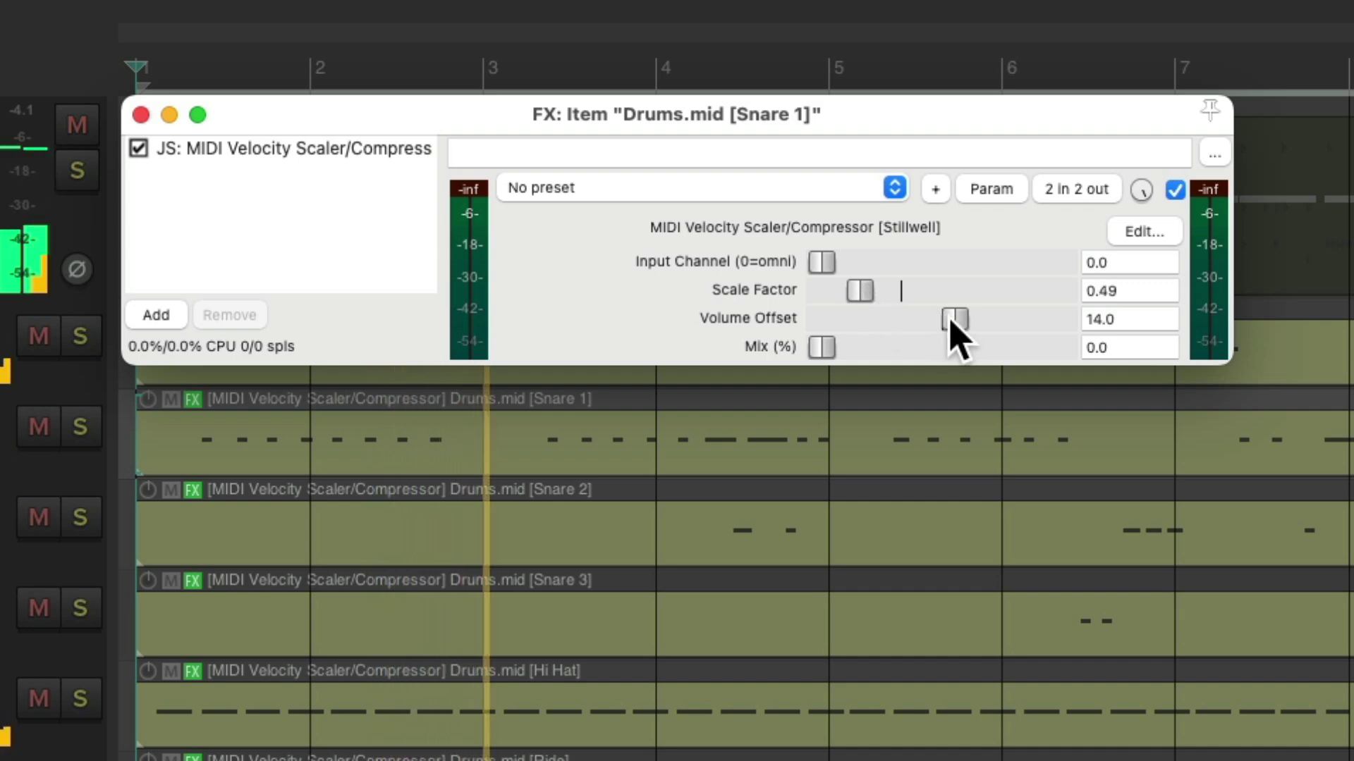
left_click_drag(949, 313, 958, 326)
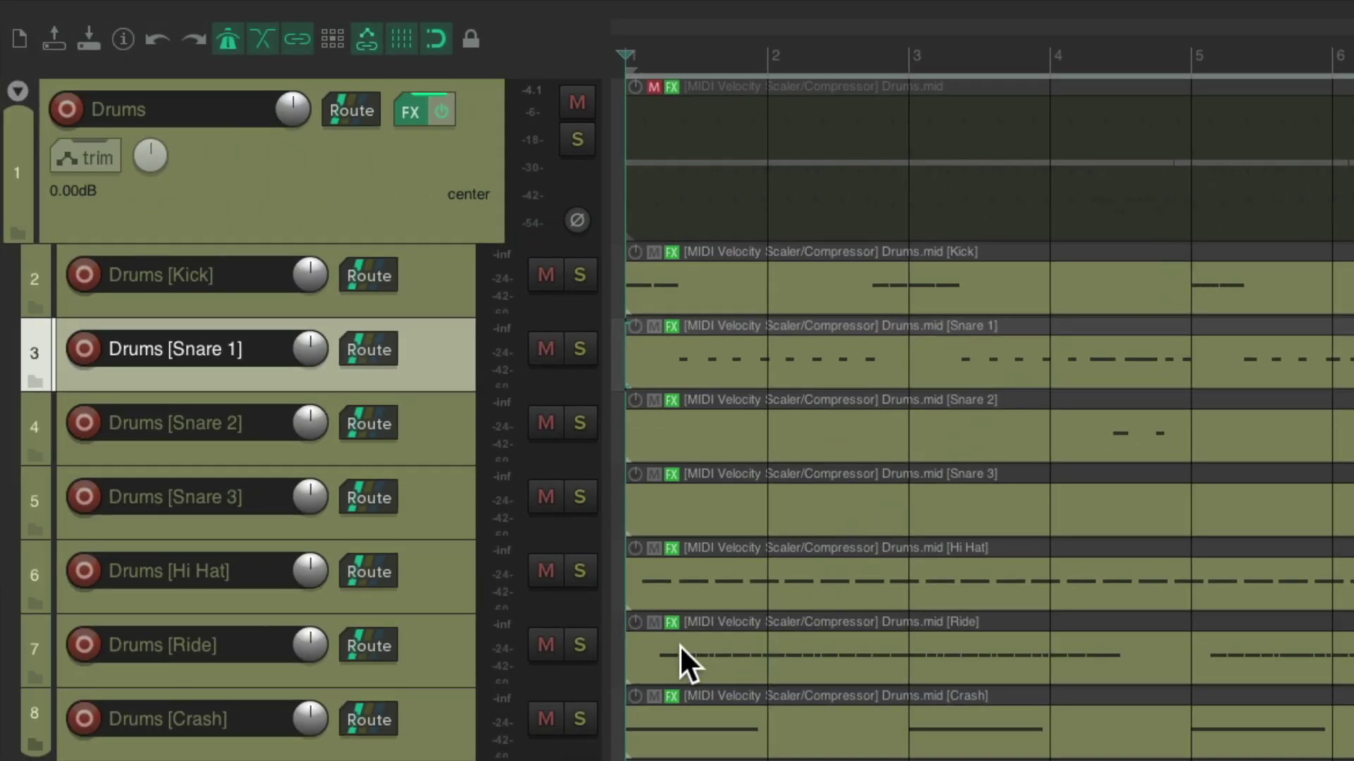
Set the Ride's scaler to Scale Factor 0.58 and Volume Offset 39.0, then stop playback.
left_click(671, 621)
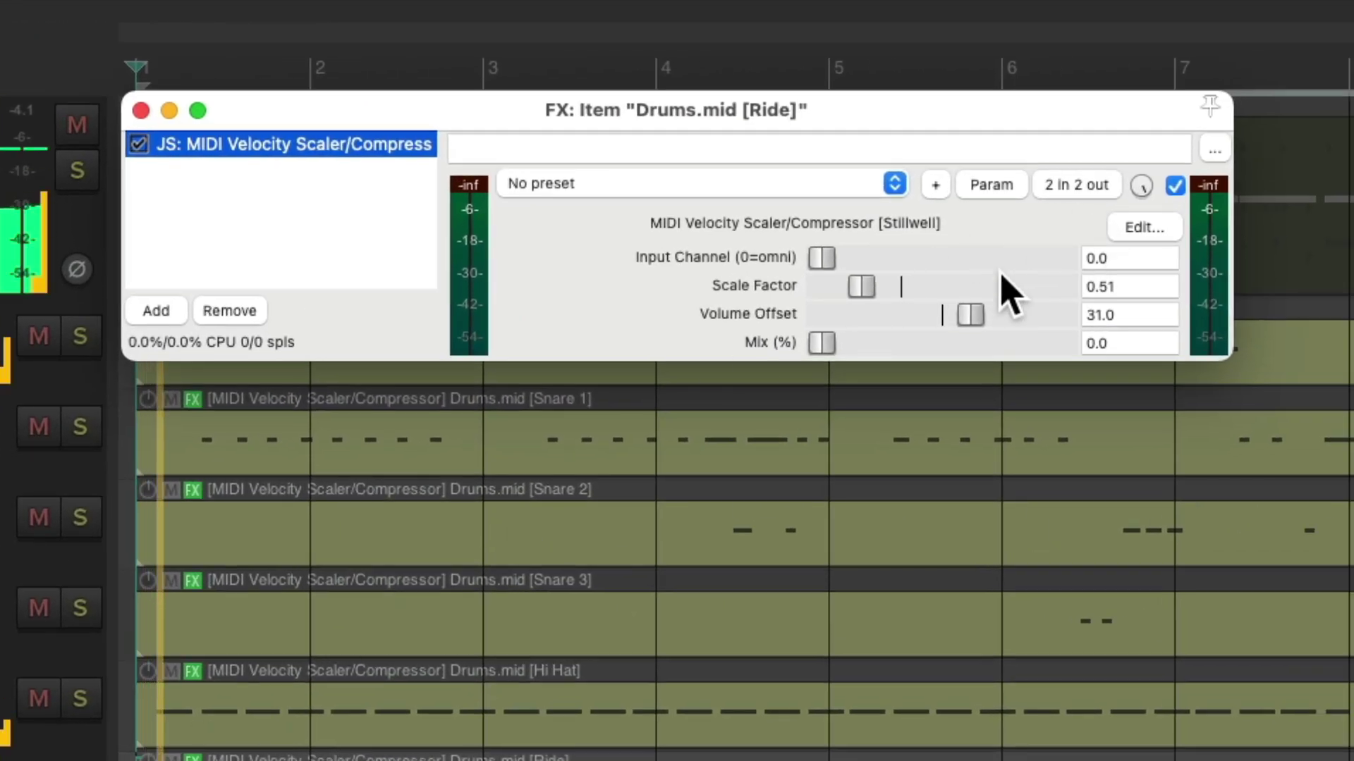
left_click_drag(973, 327, 868, 286)
left_click_drag(986, 315, 985, 317)
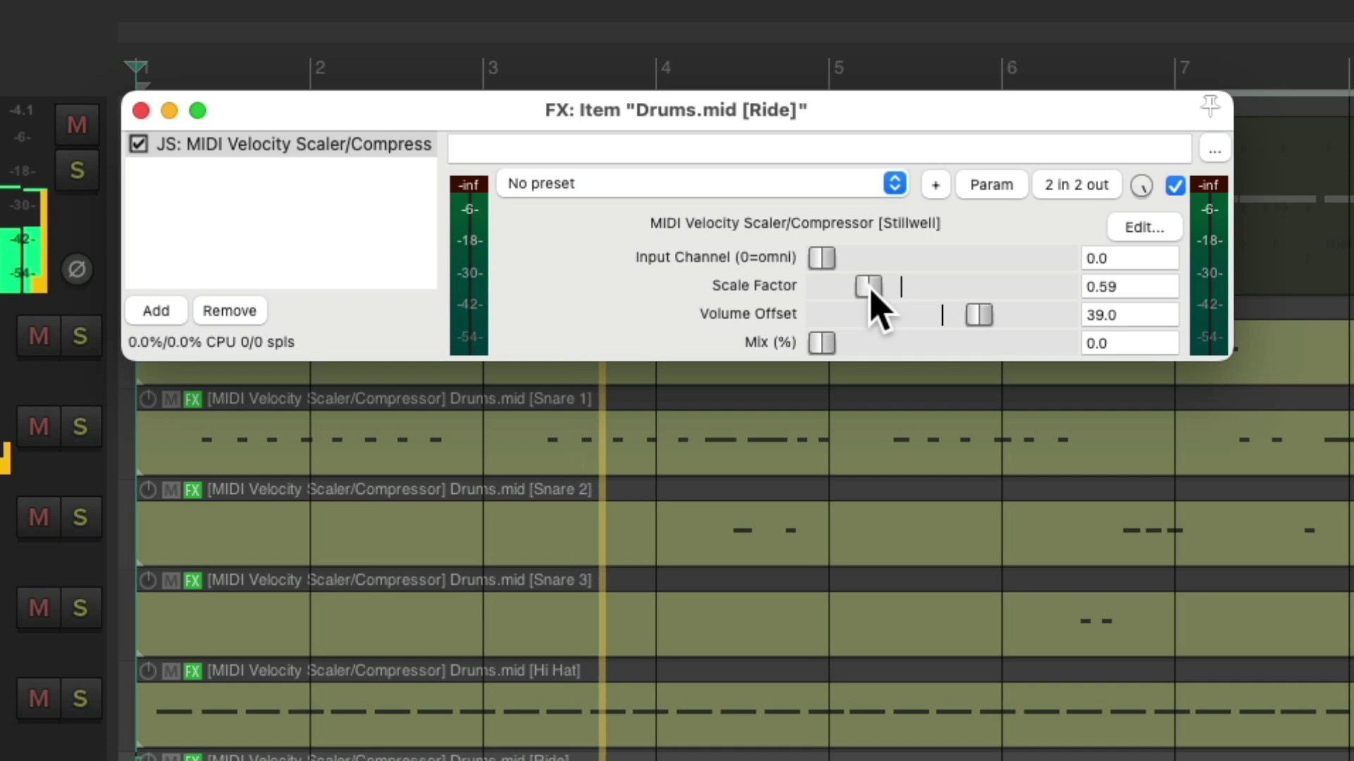
left_click_drag(872, 291, 870, 289)
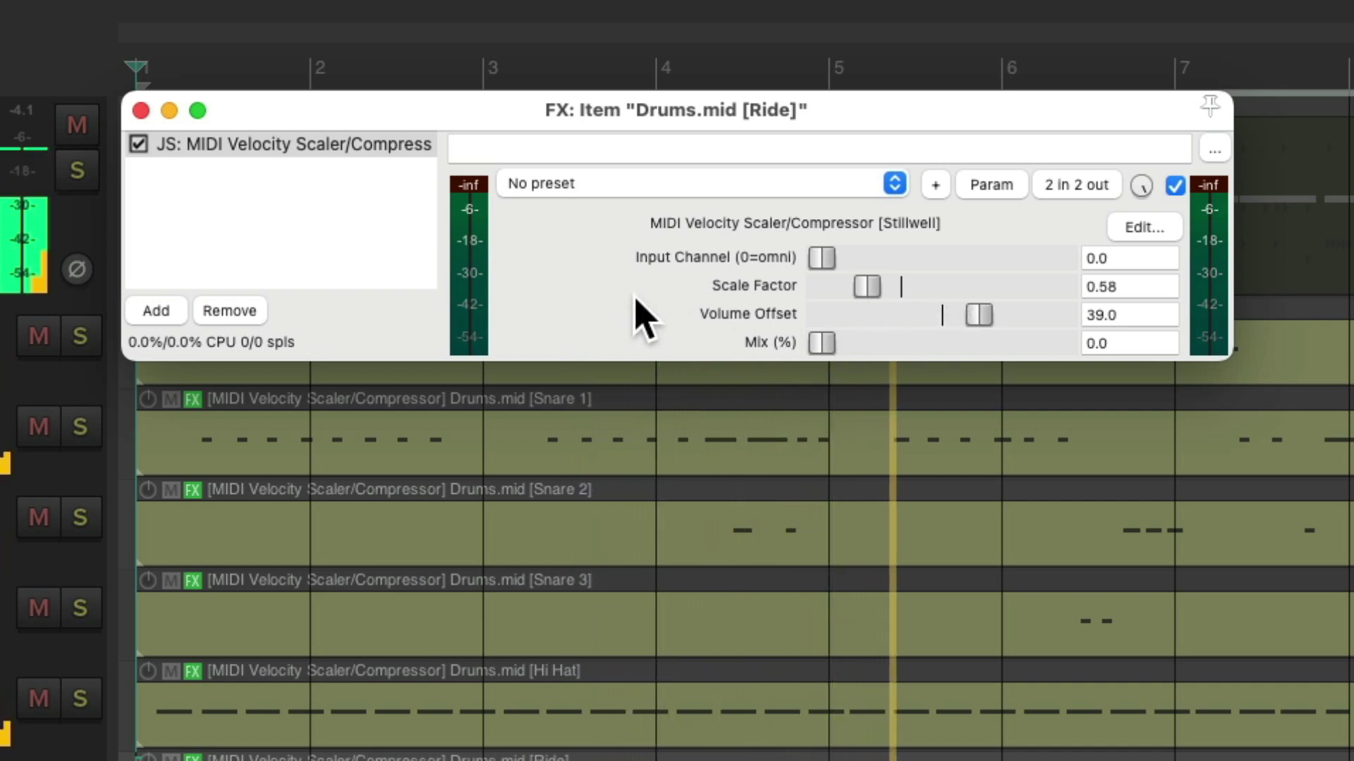
key("space")
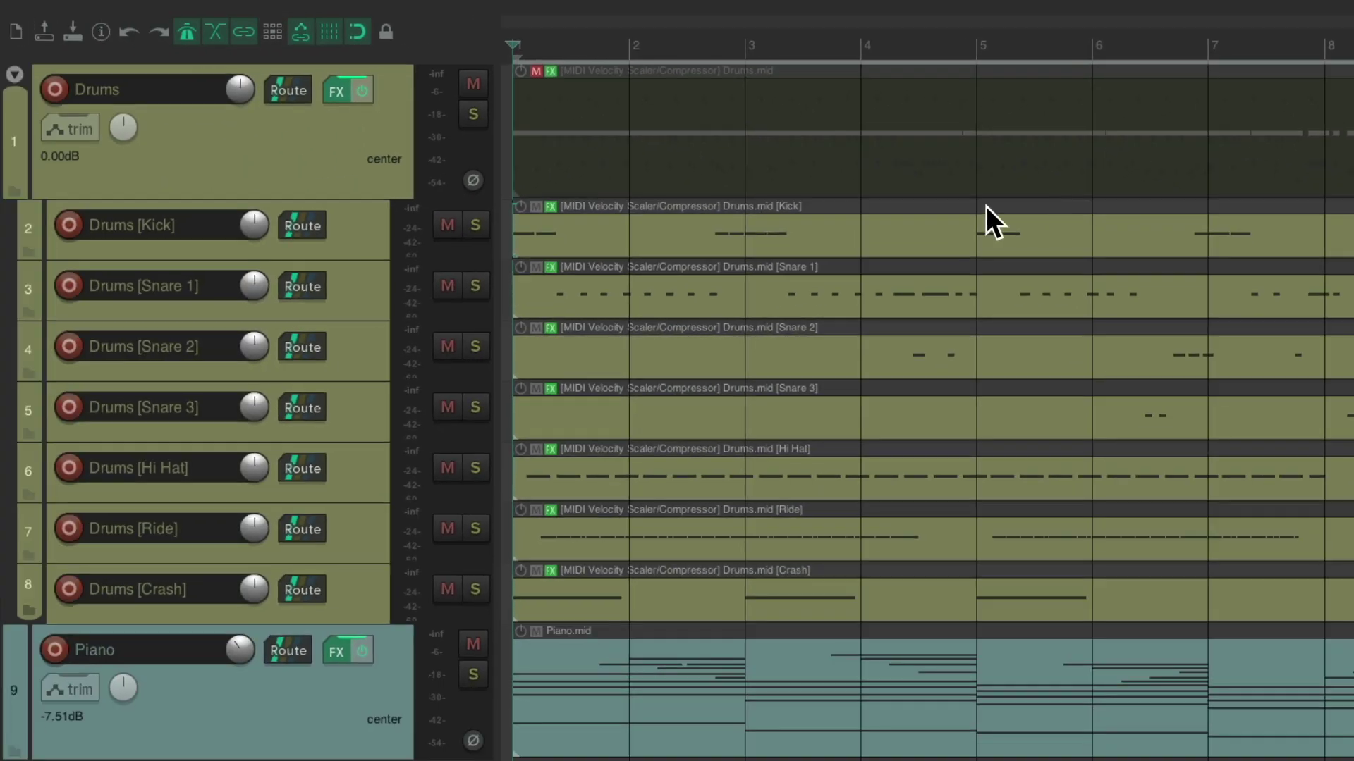
Marquee-select the seven drum items from Kick to Crash.
left_click_drag(600, 229, 814, 588)
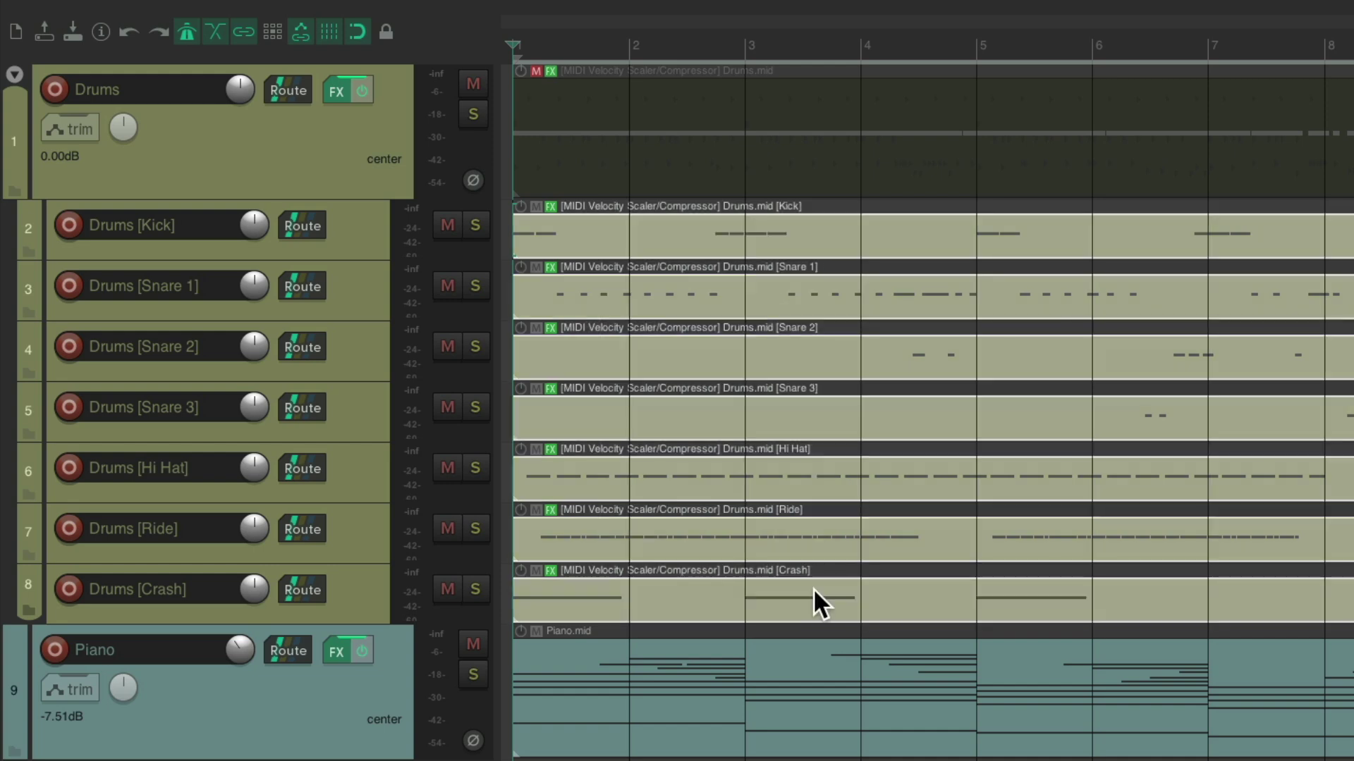
Apply track/take FX to the selected drum items as new takes (MIDI output).
right_click(658, 227)
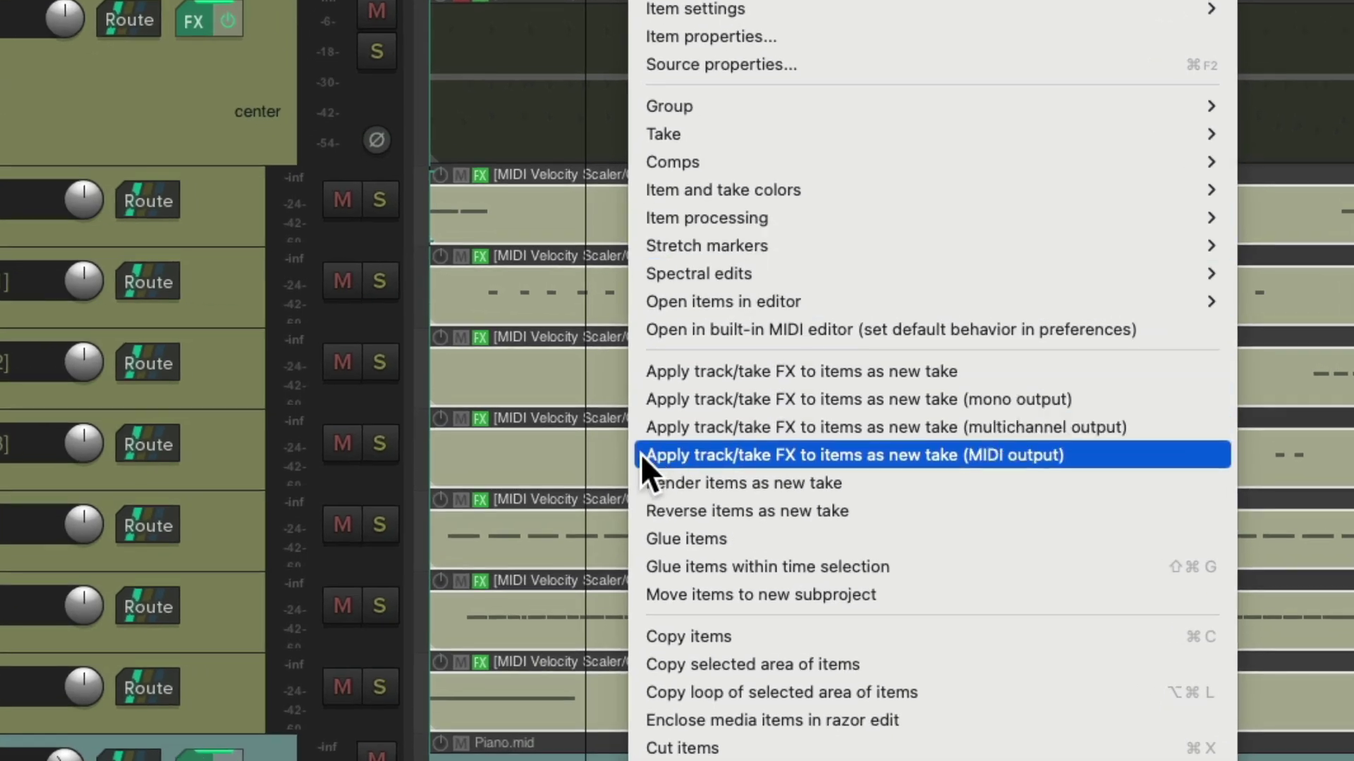
left_click(1114, 454)
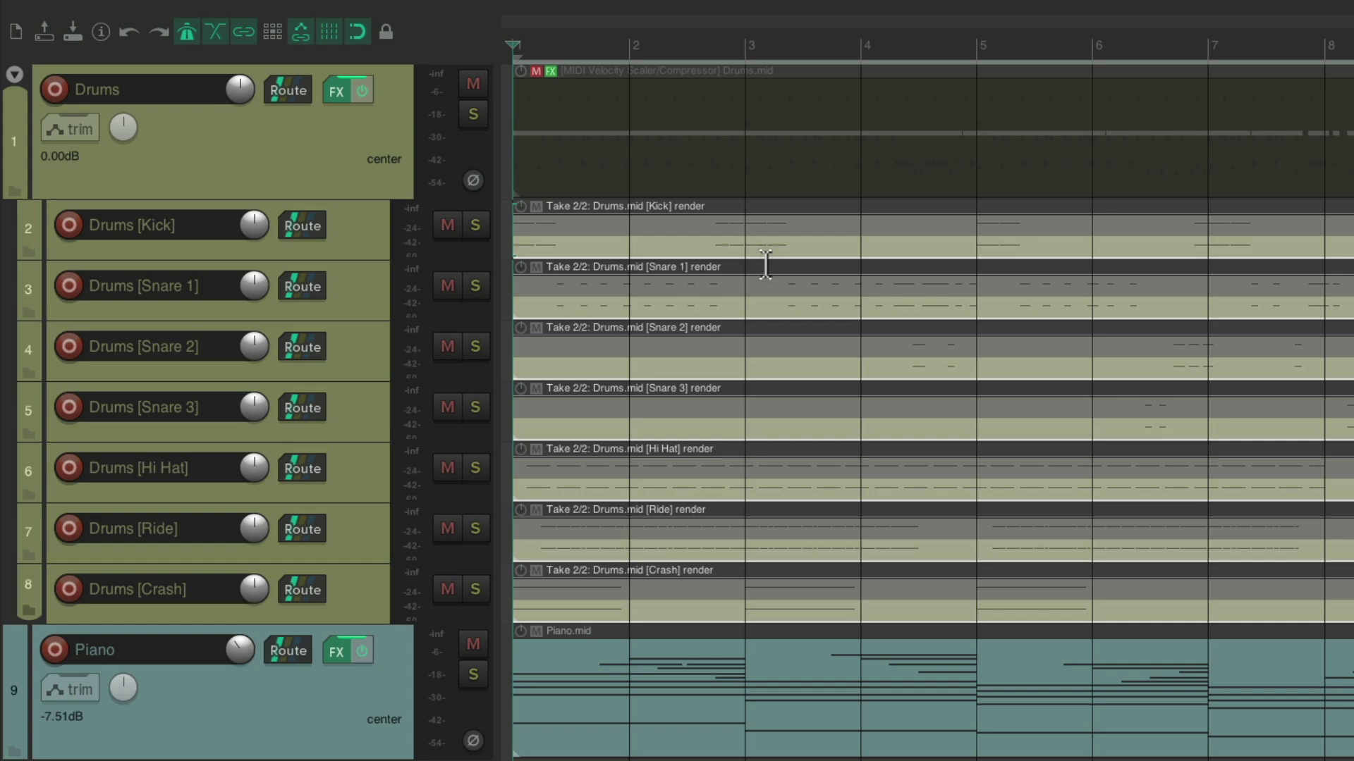
Crop the seven drum items to their active rendered takes, such as 'Drums.mid [Kick] render'.
right_click(674, 245)
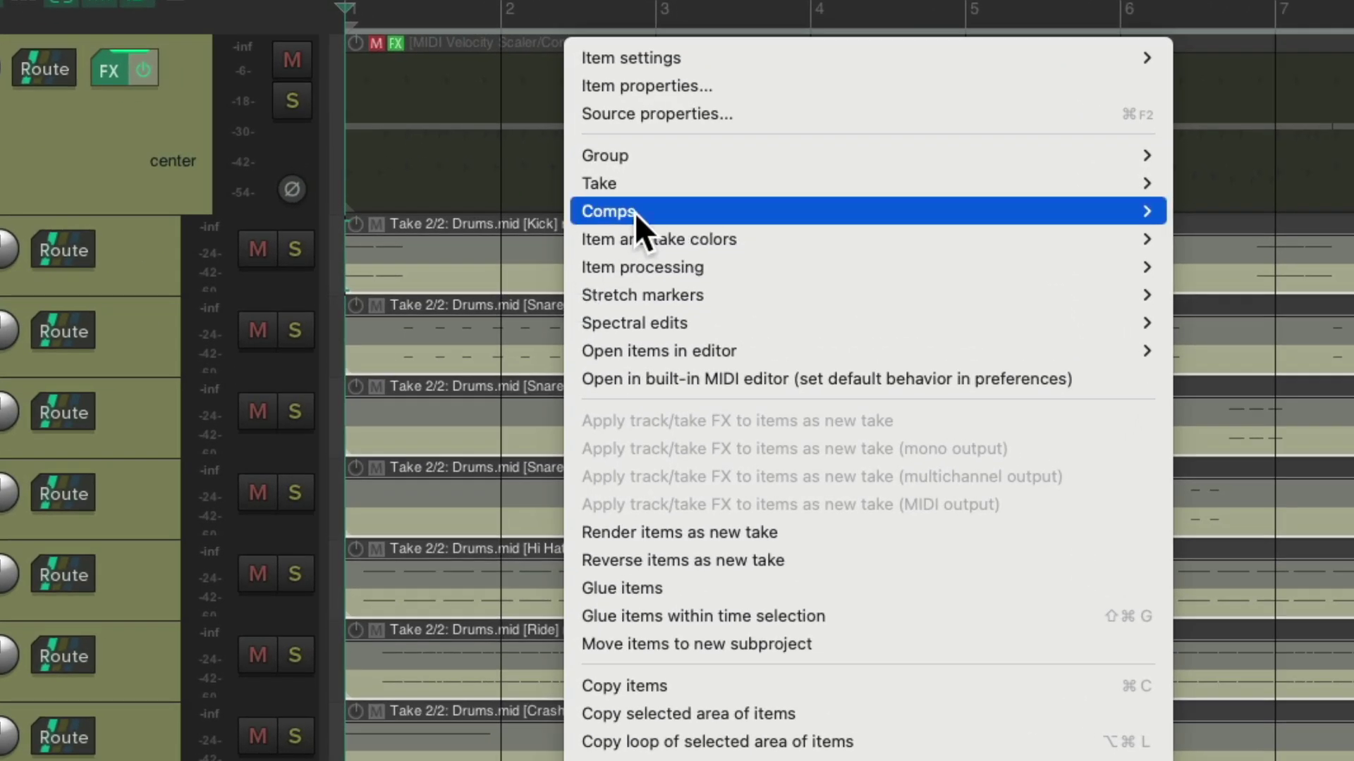
mouse_move(647, 183)
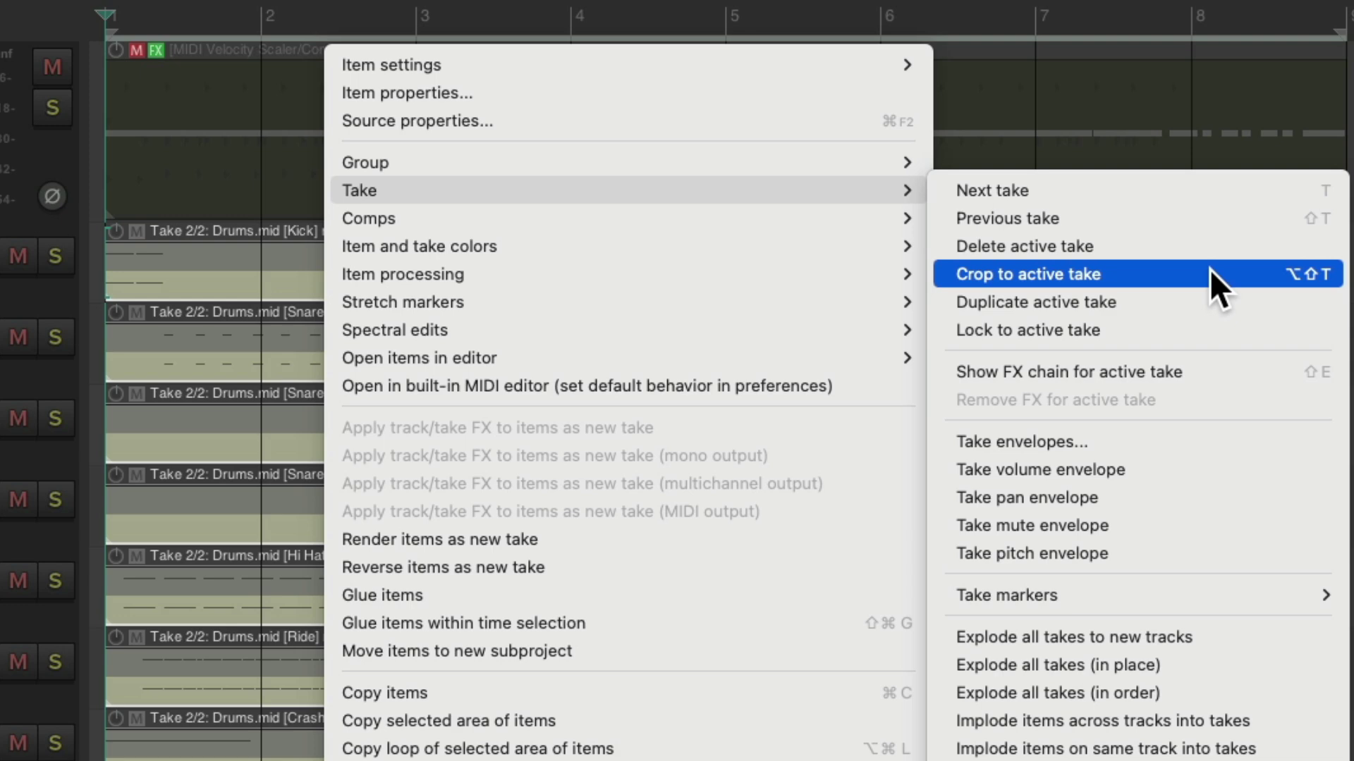
left_click(1208, 269)
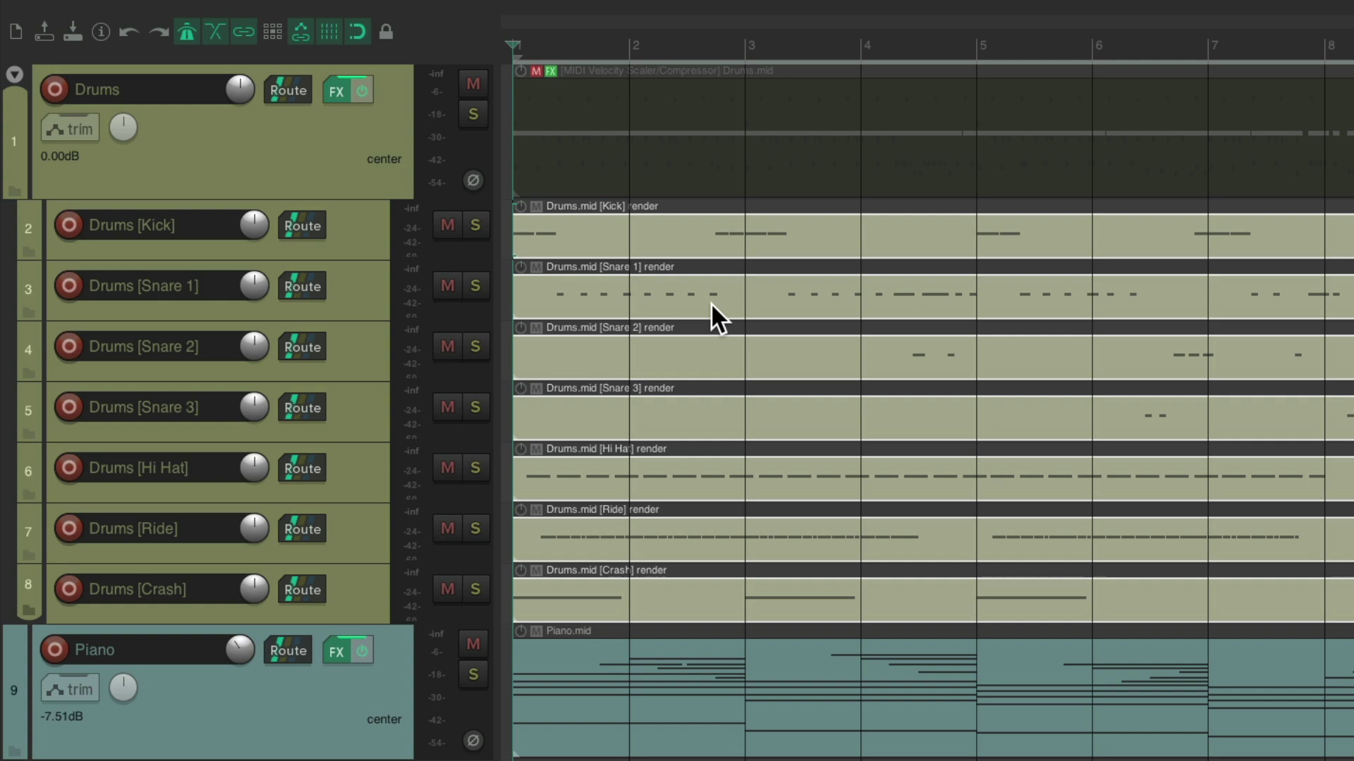
Delete the original Drums folder item and move all seven drum renders into the Drums lane.
left_click(681, 100)
key("Delete")
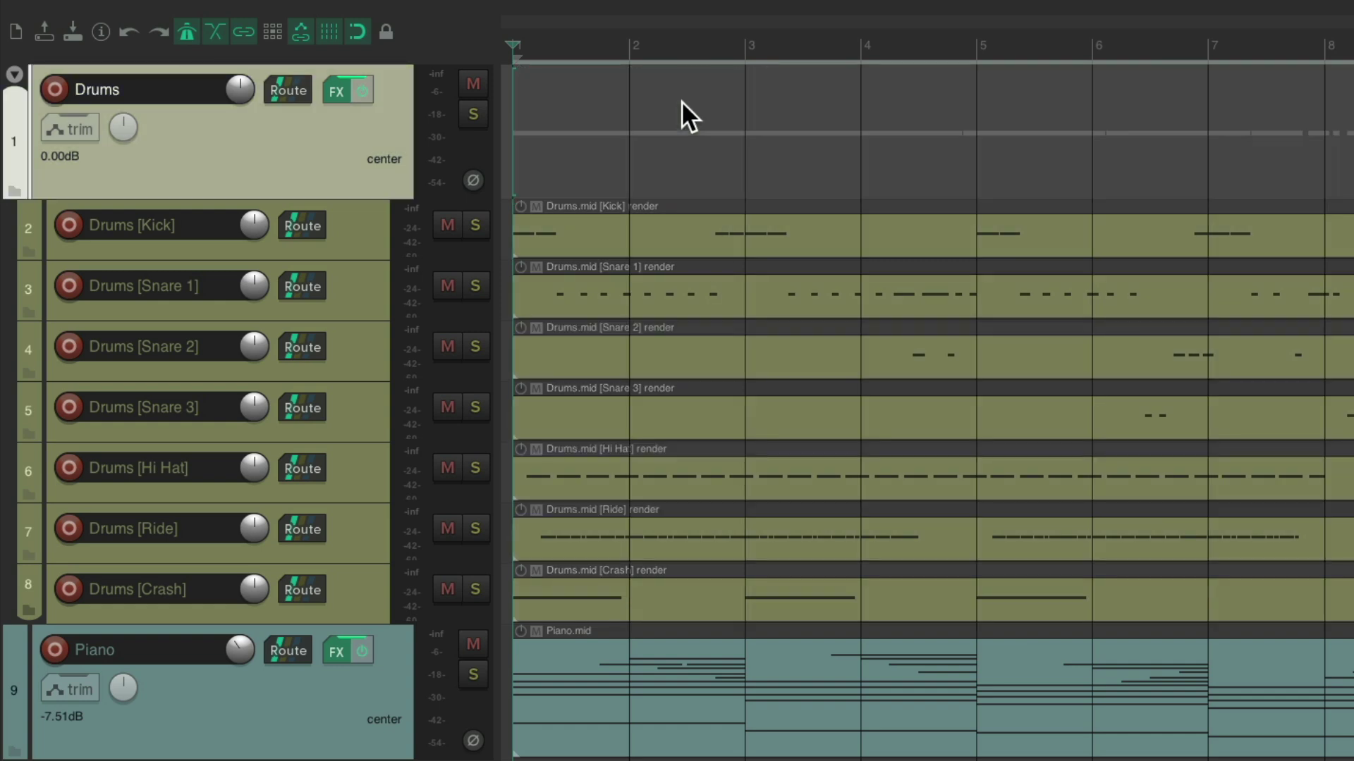
left_click(653, 236)
left_click(674, 286)
left_click(678, 350)
left_click(681, 399)
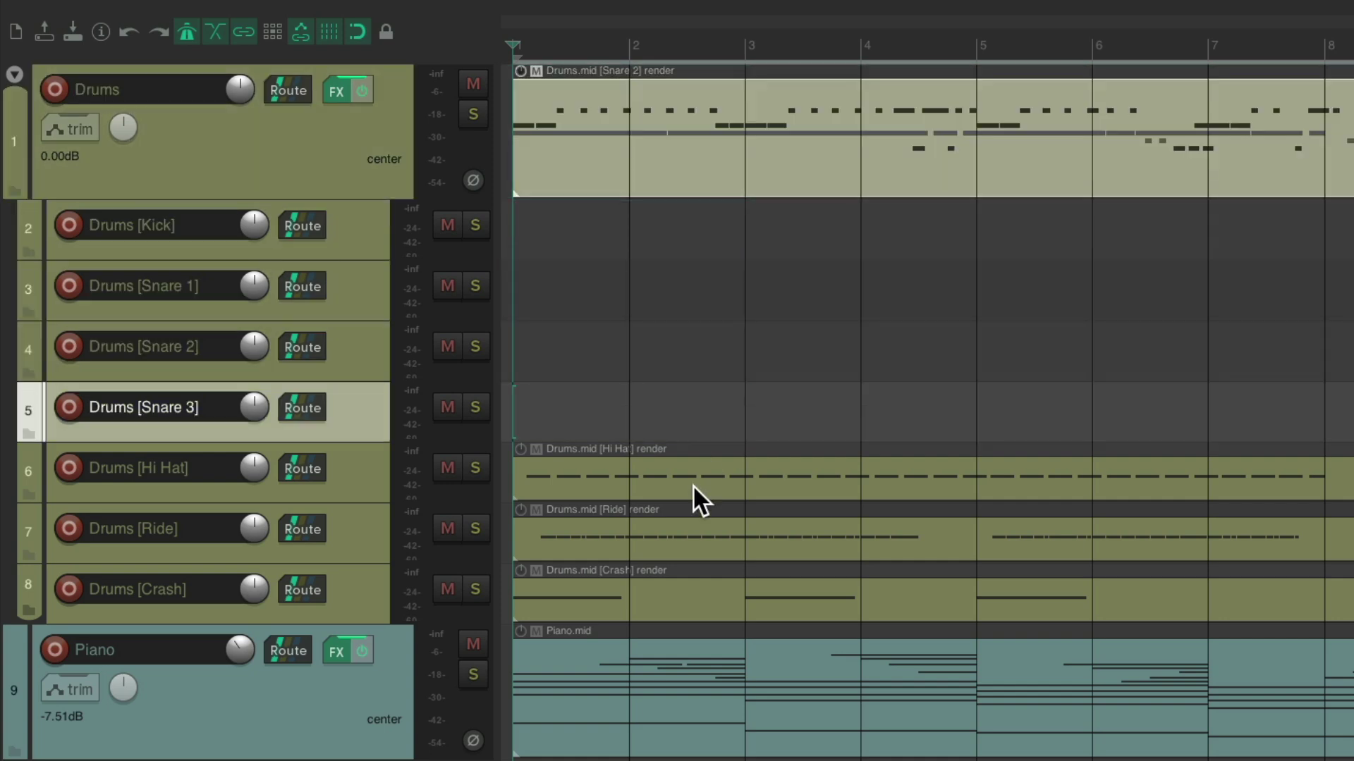
left_click_drag(692, 484, 698, 141)
left_click_drag(705, 536, 713, 163)
left_click_drag(698, 596, 684, 185)
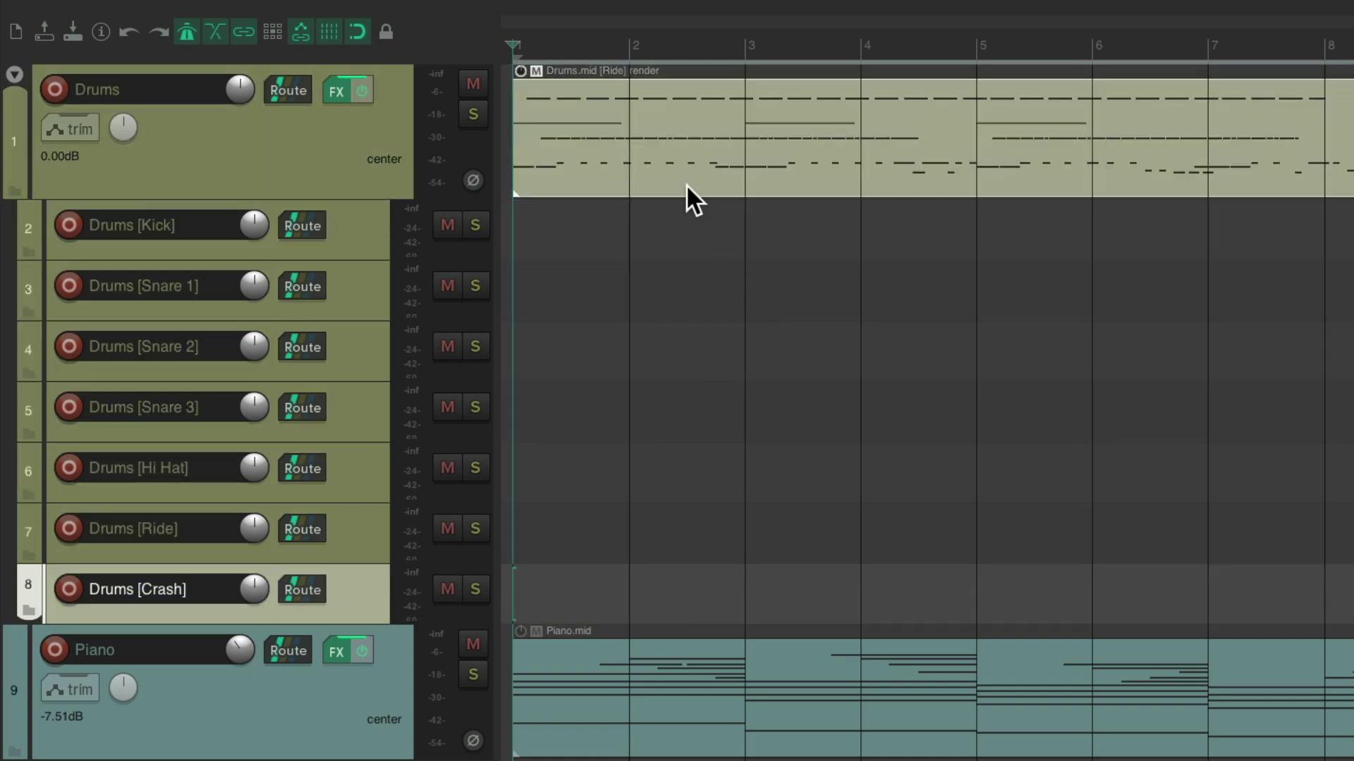
Glue the stacked drum renders into one Drums-glued item.
double_click(327, 113)
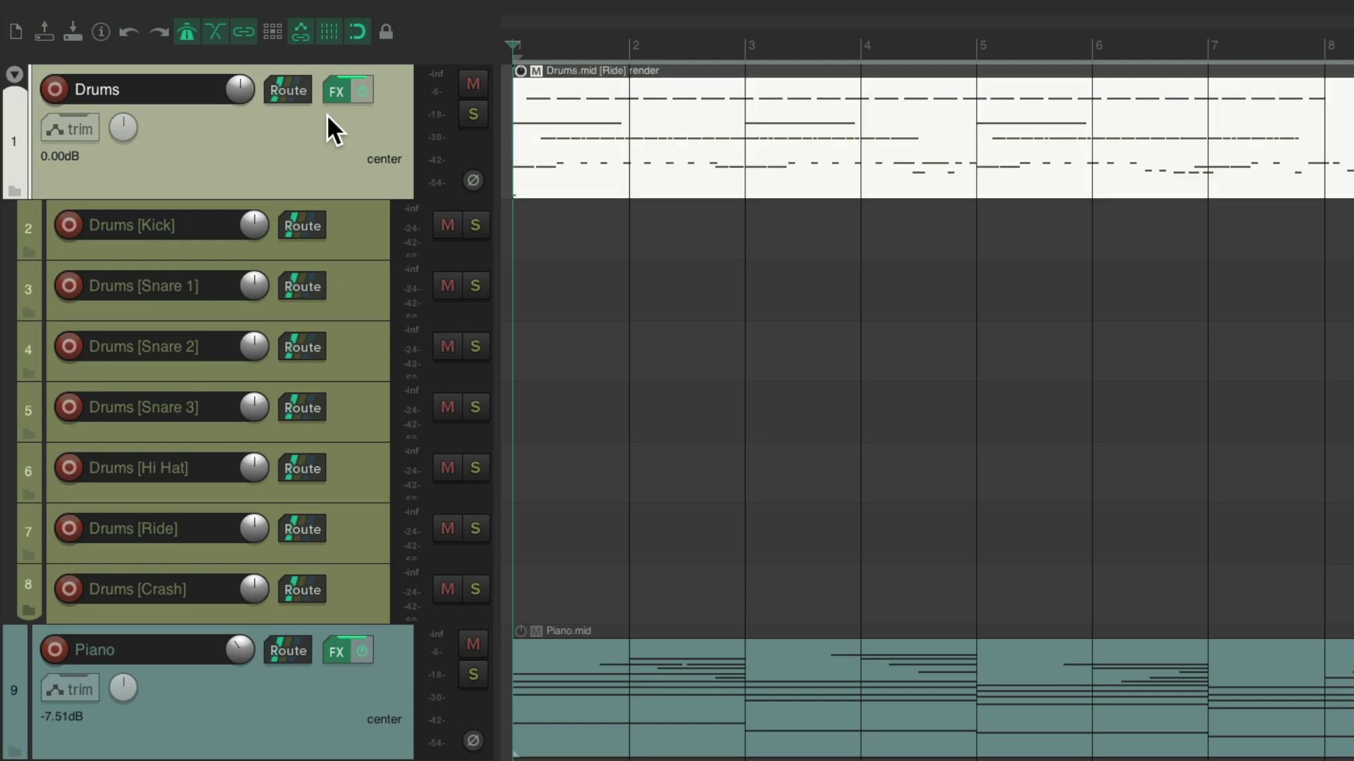
right_click(654, 115)
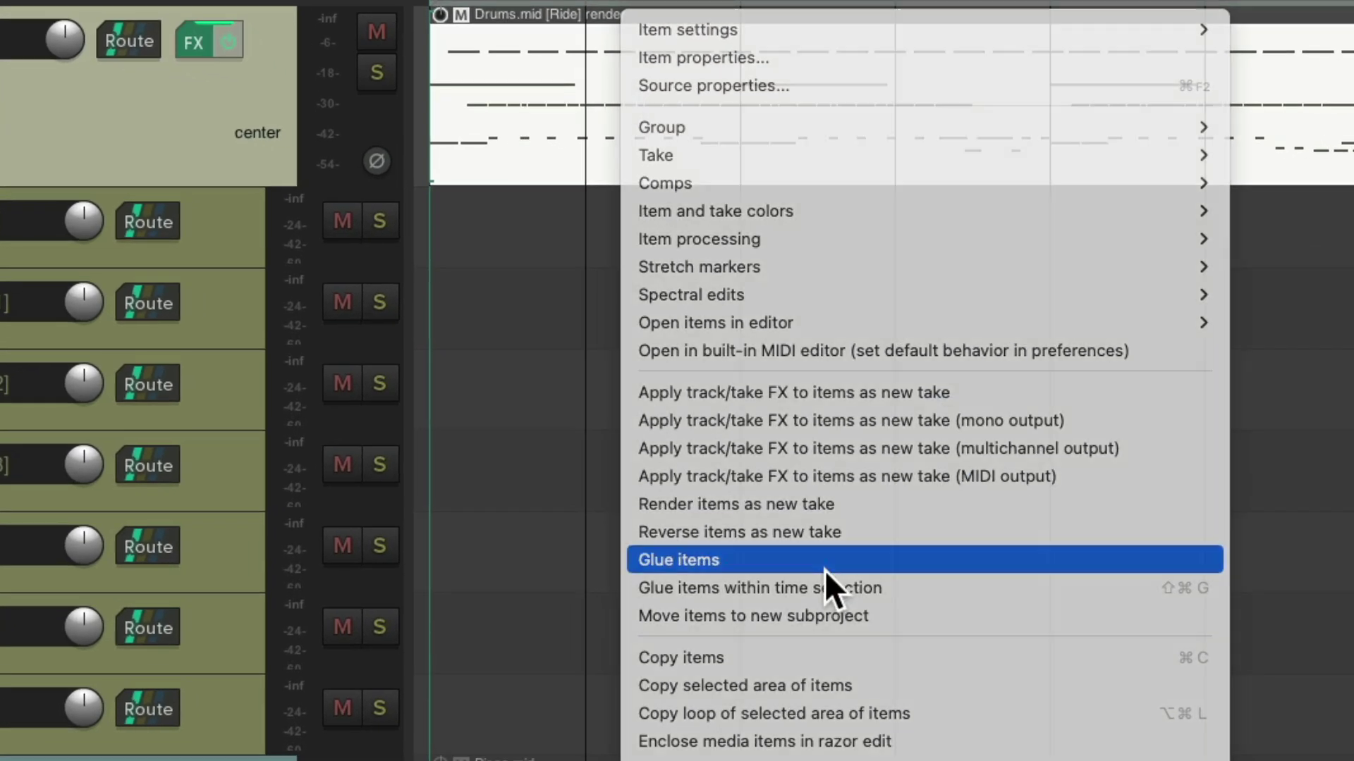
left_click(824, 568)
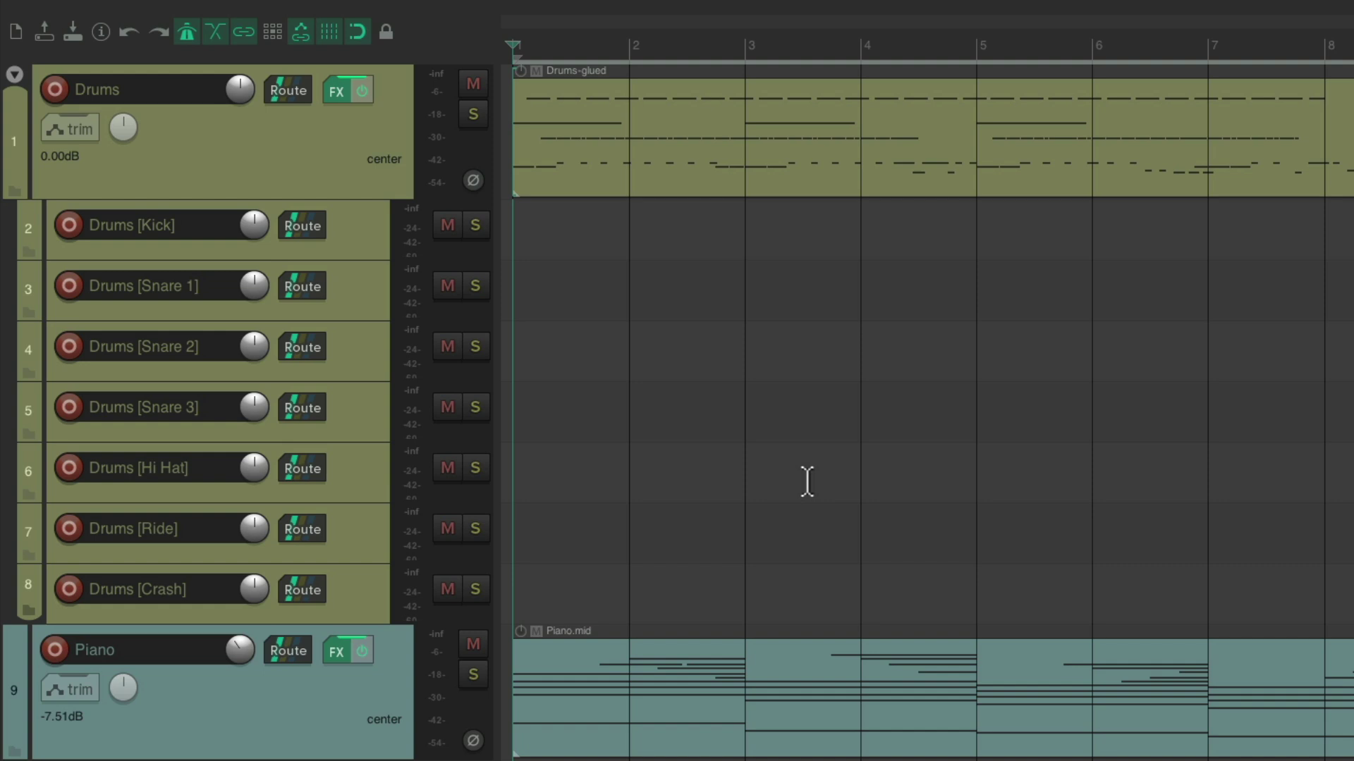
Delete the emptied per-drum tracks from Drums [Kick] through Drums [Crash].
left_click(364, 224)
left_click(361, 583, "shift")
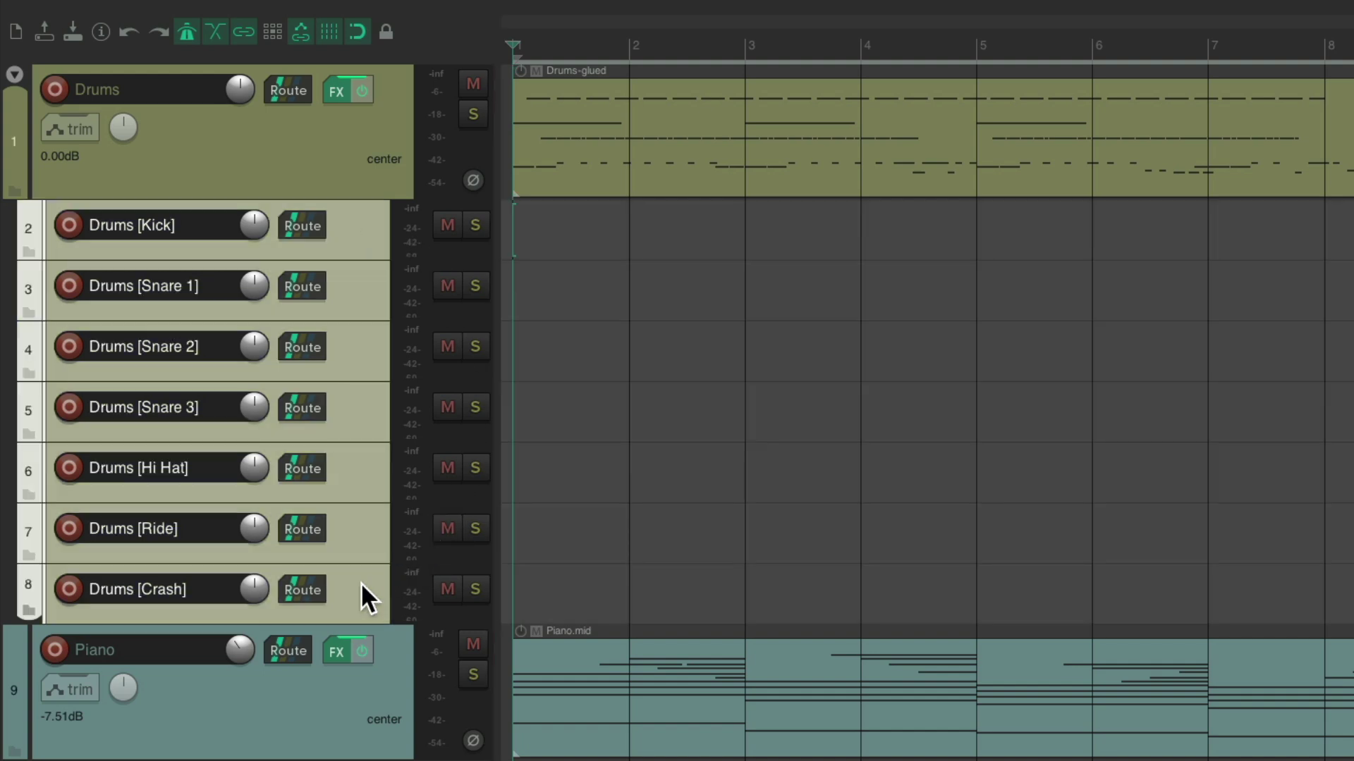
key("Delete")
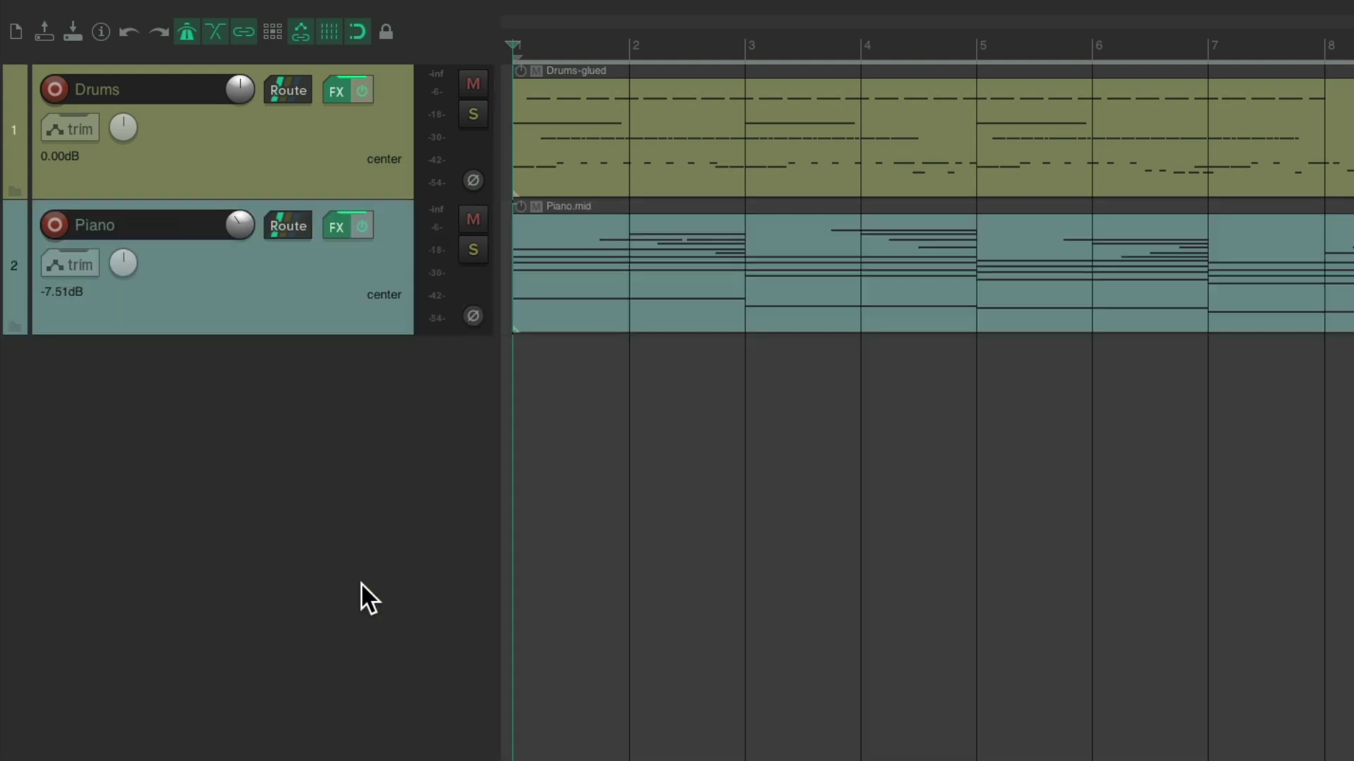
Open the Drums-glued take in the MIDI editor and play back the glued drum part.
double_click(683, 113)
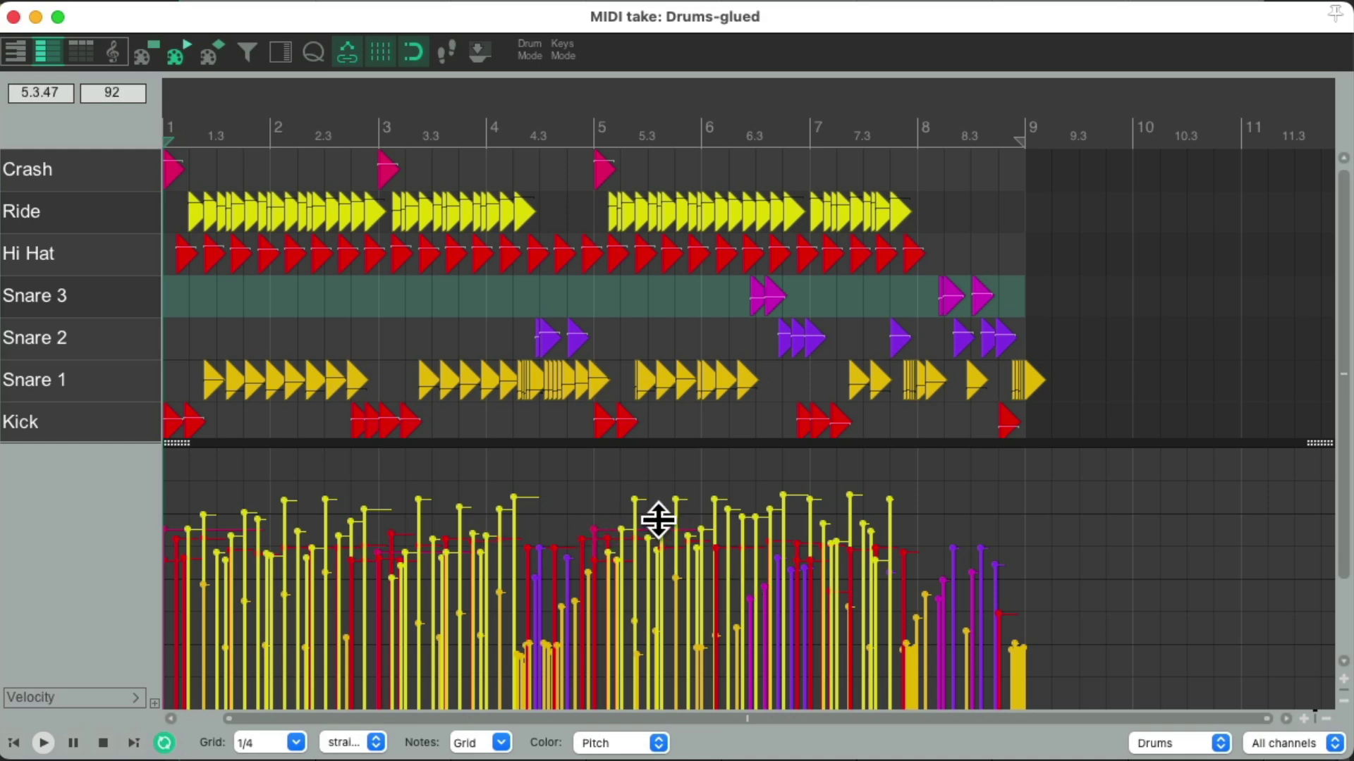
key("space")
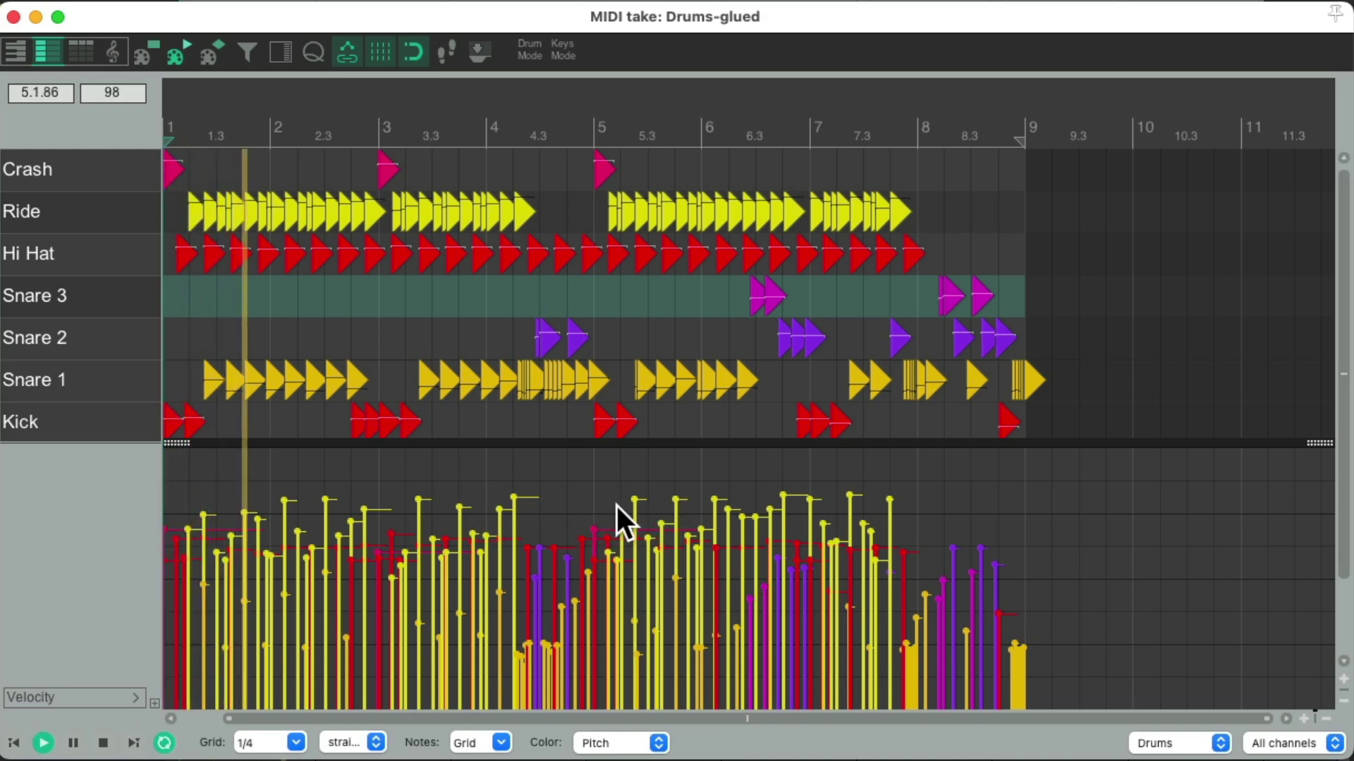